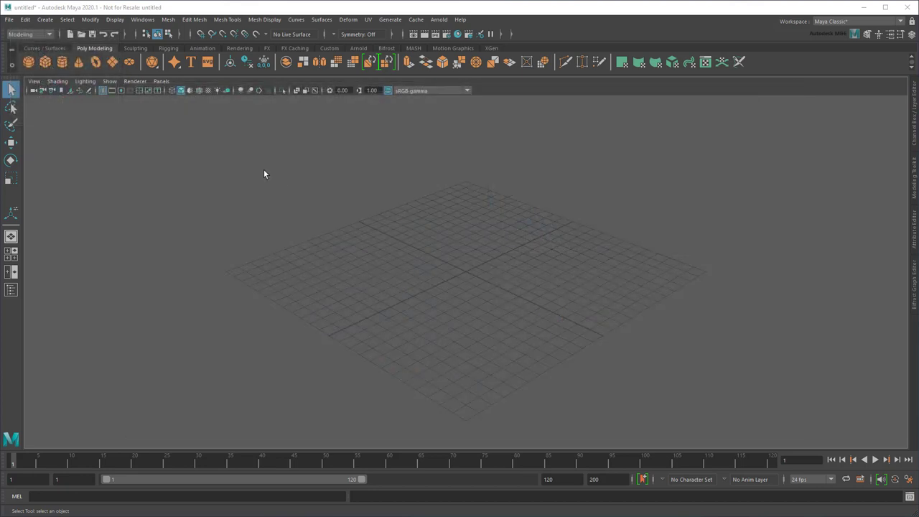
Step: Switch to the FX menu set, look over the nCloth menu, and review plug-ins in the Plug-in Manager
click(38, 35)
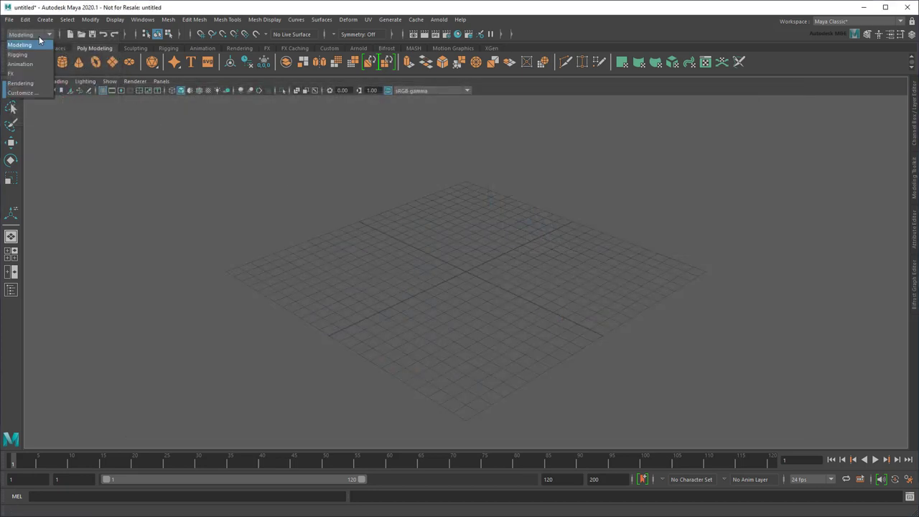
click(39, 76)
click(221, 20)
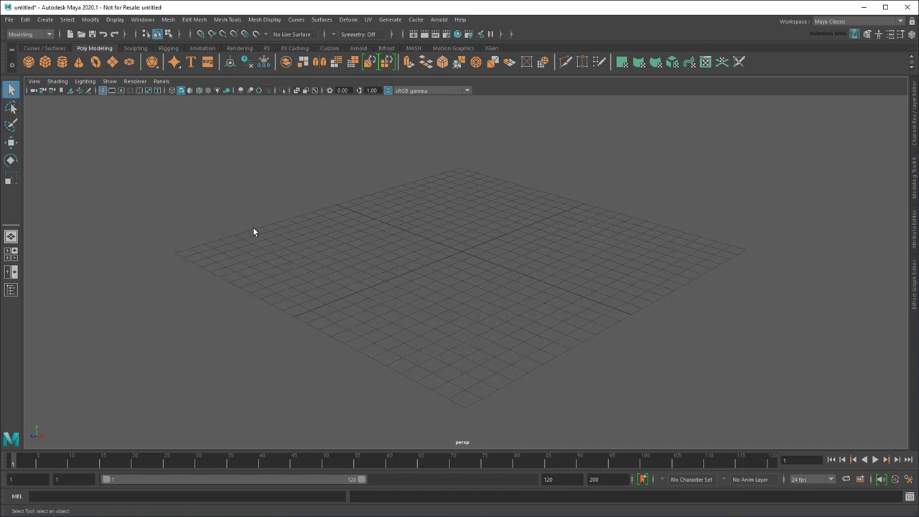
click(143, 20)
mouse_move(200, 112)
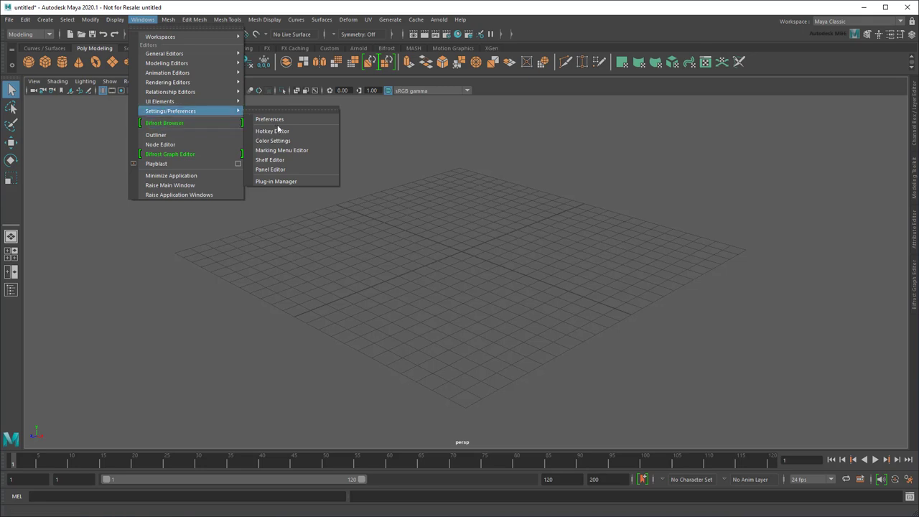
click(309, 182)
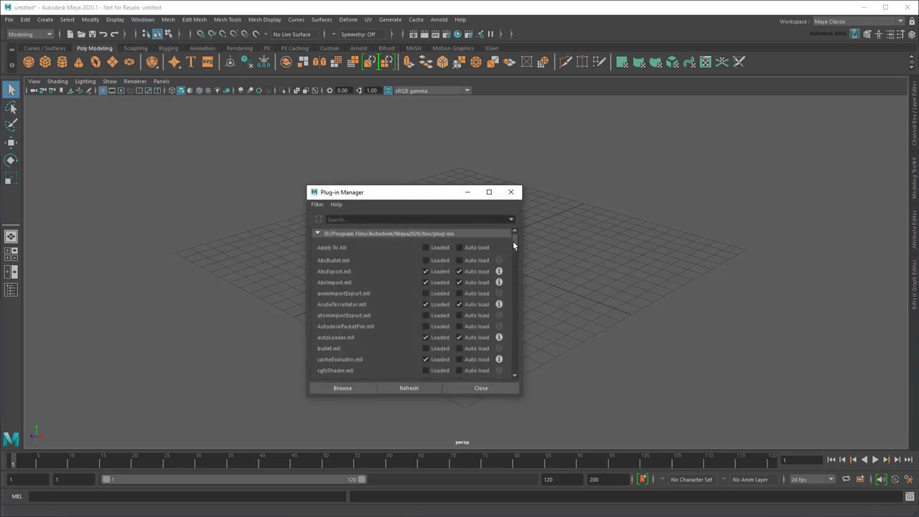
drag(513, 241, 531, 327)
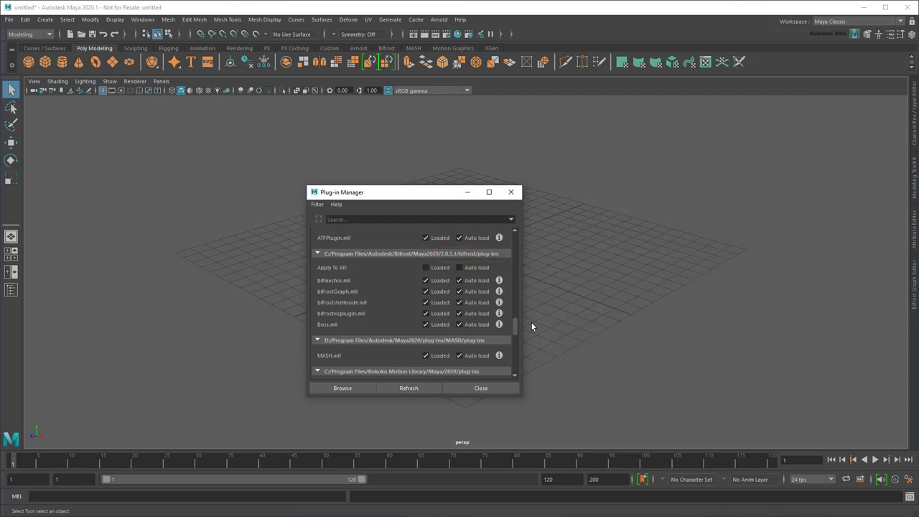
click(507, 387)
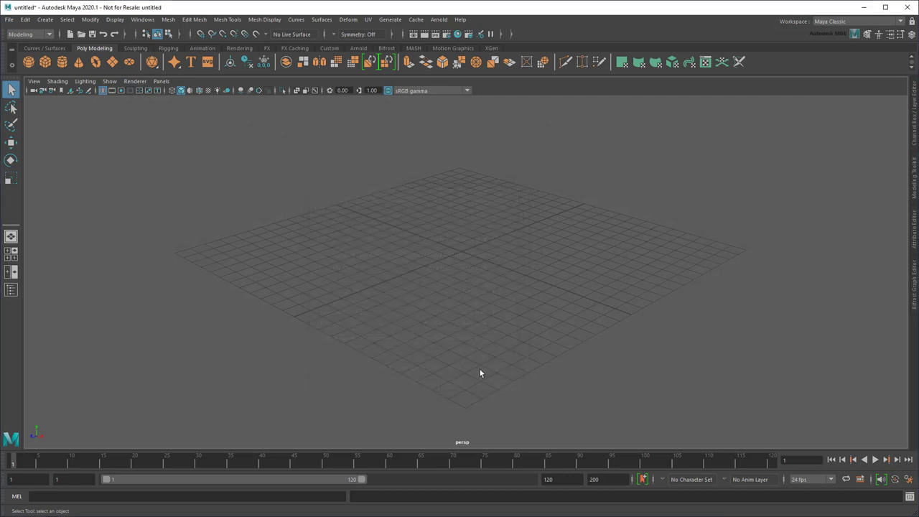
Step: Create a polygon sphere and a polygon plane, raising the plane above the sphere
click(28, 61)
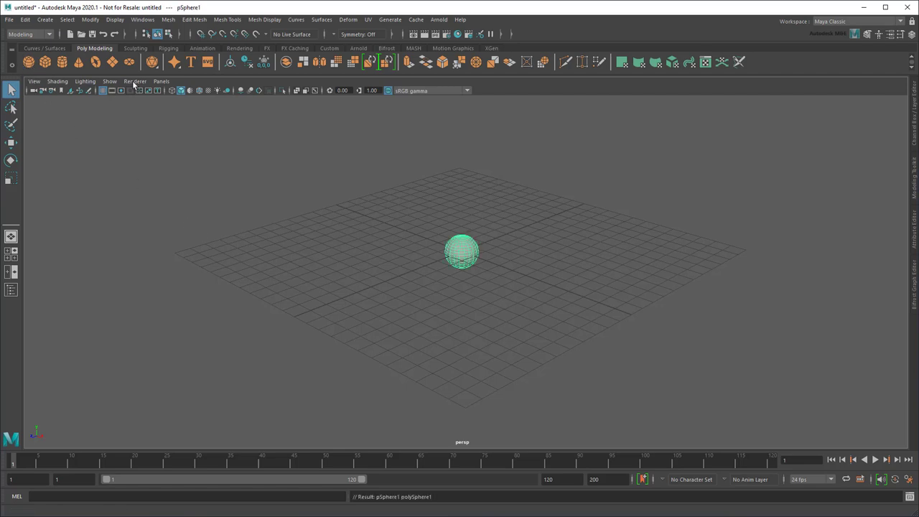
click(112, 62)
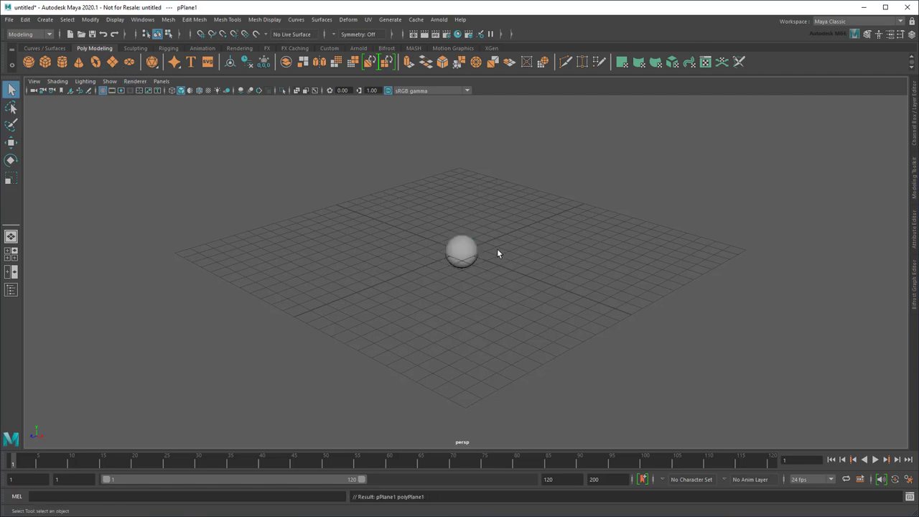
key(w)
drag(464, 228, 464, 172)
Step: Set the plane's Width and Height to 10
click(915, 234)
text(10)
key(Tab)
text(10)
key(Return)
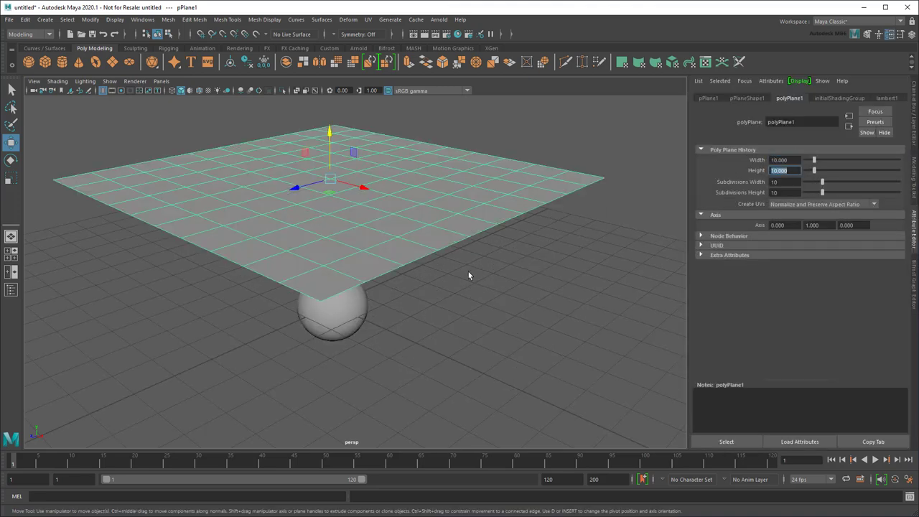
Step: Set the sphere's Radius to 2.5, then deselect everything
click(319, 292)
key(q)
click(798, 97)
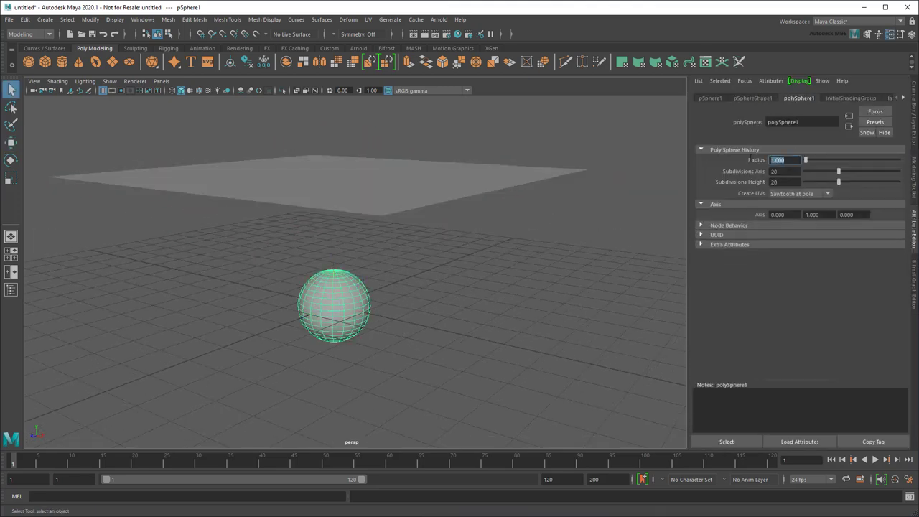
text(2.5)
key(Return)
click(577, 297)
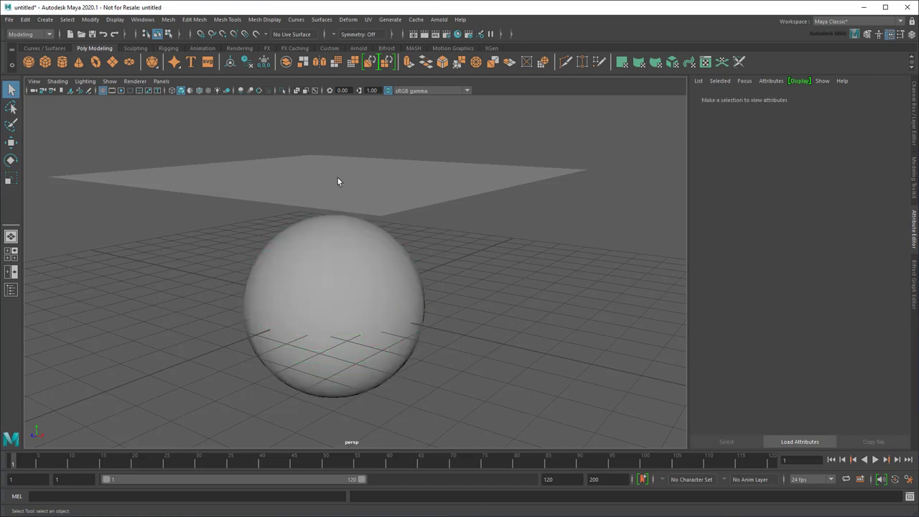
Step: Create a new Bifrost graph, bifrostGraph1, in the Bifrost Graph Editor
click(141, 20)
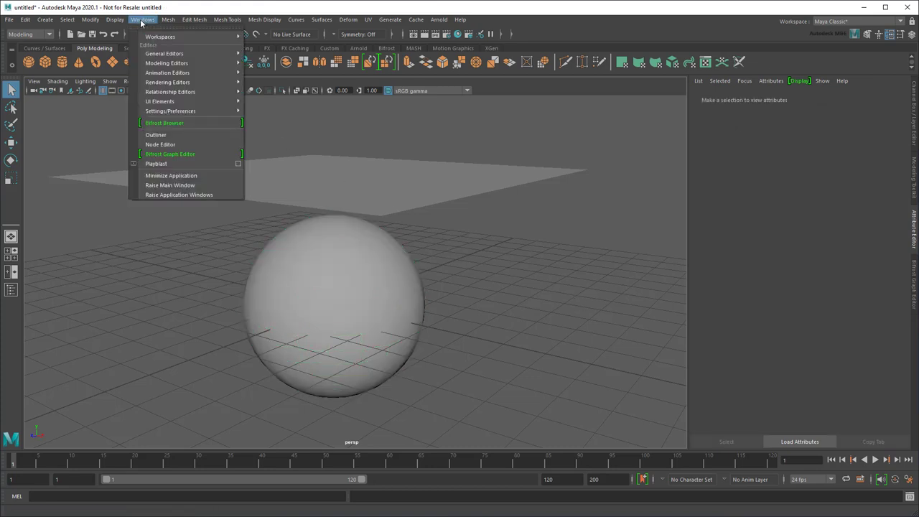
click(208, 153)
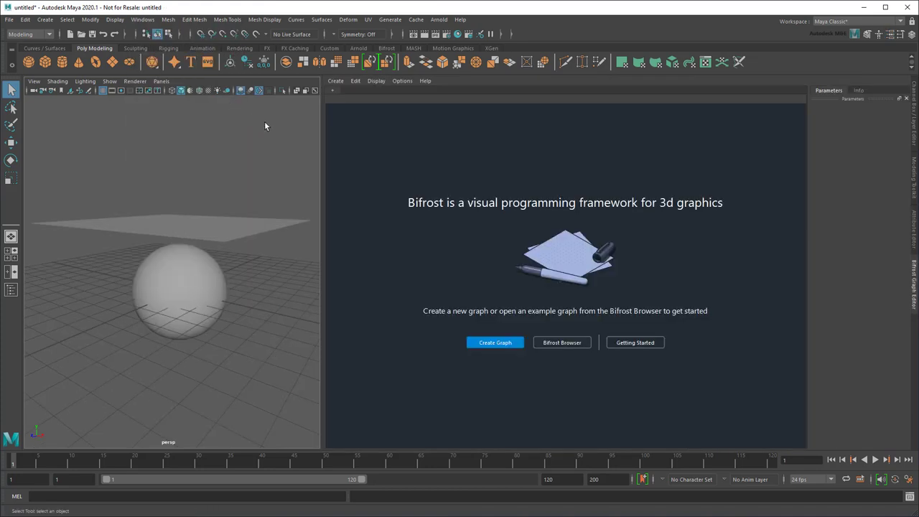
click(494, 342)
drag(493, 294, 237, 381)
Step: Search for 'cloth' and add a make_mpm_cloth node to the graph
key(Tab)
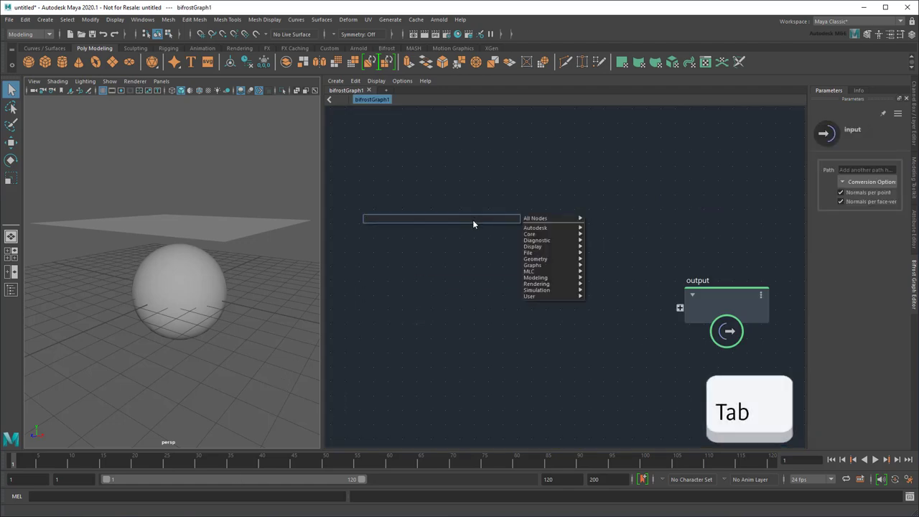
text(cloth)
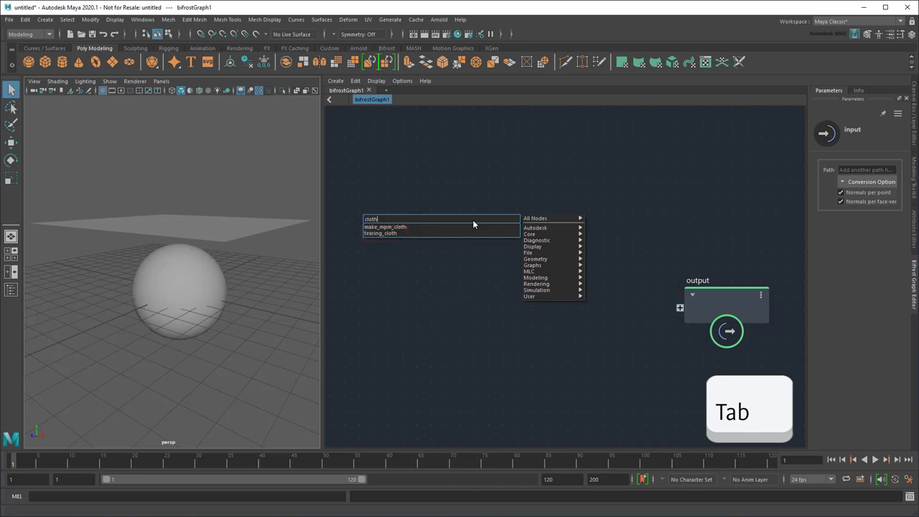
click(460, 227)
drag(460, 228, 496, 227)
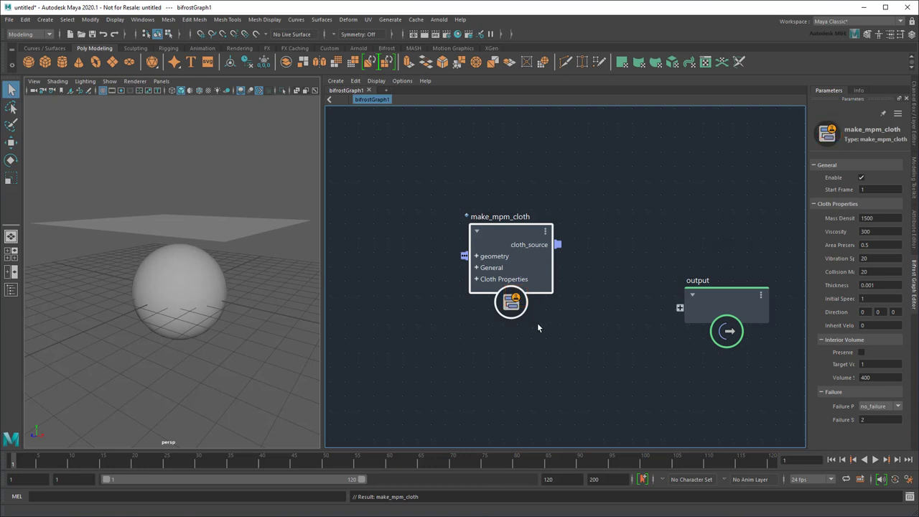
Step: Bring pPlane1 from the Outliner into the graph and wire its mesh into make_mpm_cloth geometry
click(247, 229)
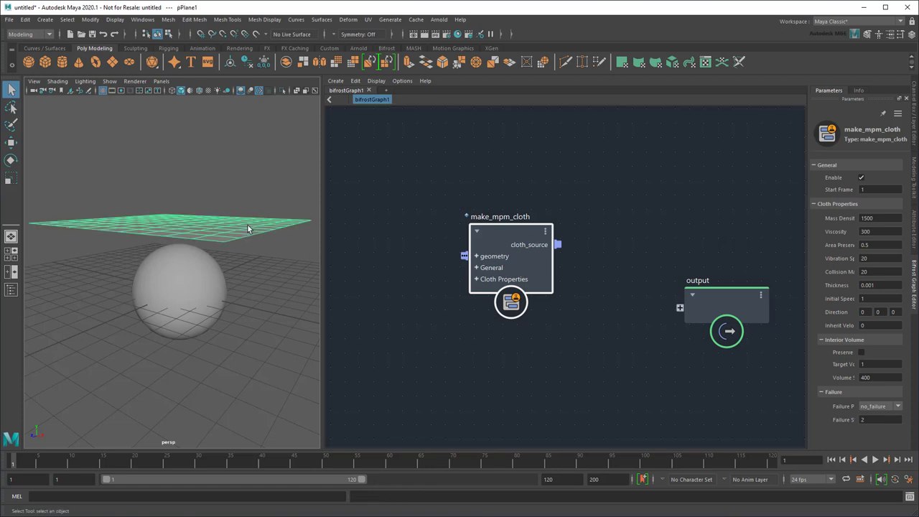
click(11, 289)
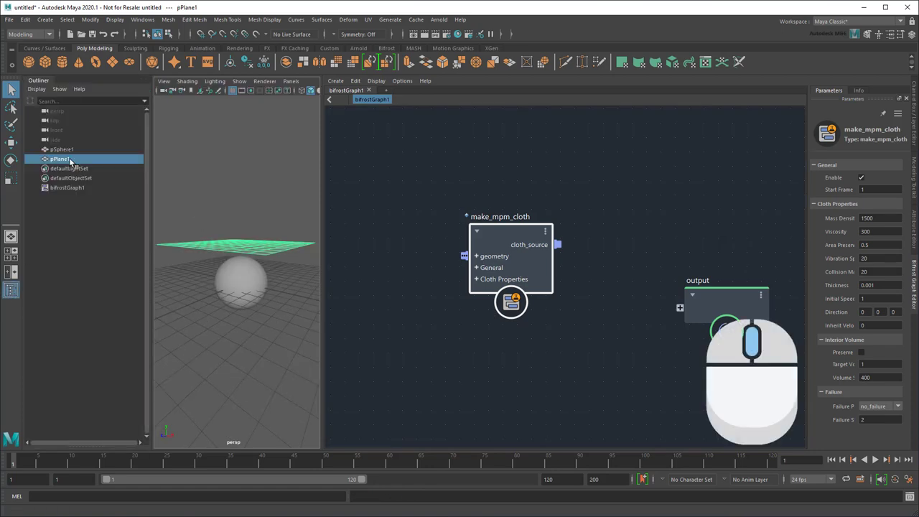
middle_drag(323, 219, 360, 237)
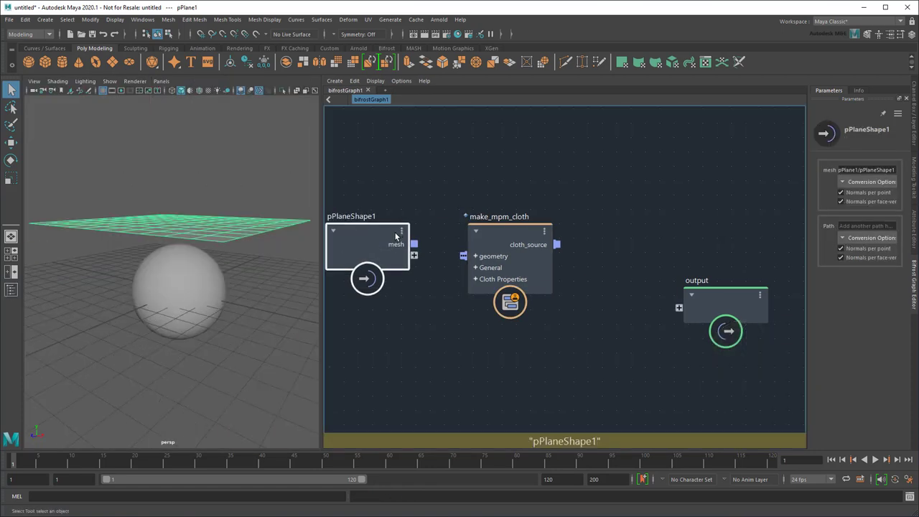
drag(456, 249, 463, 255)
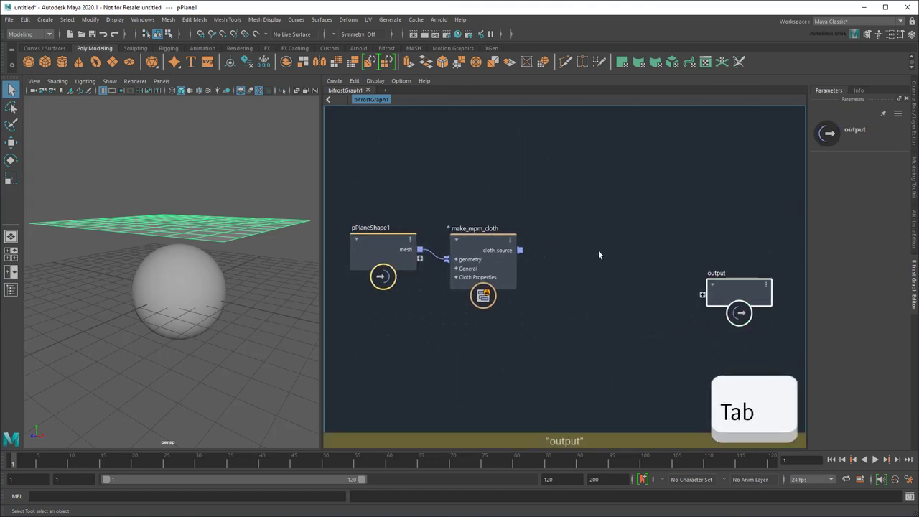
Step: Add a simulate_mpm node and connect cloth_source into its sources
key(Tab)
text(simulate)
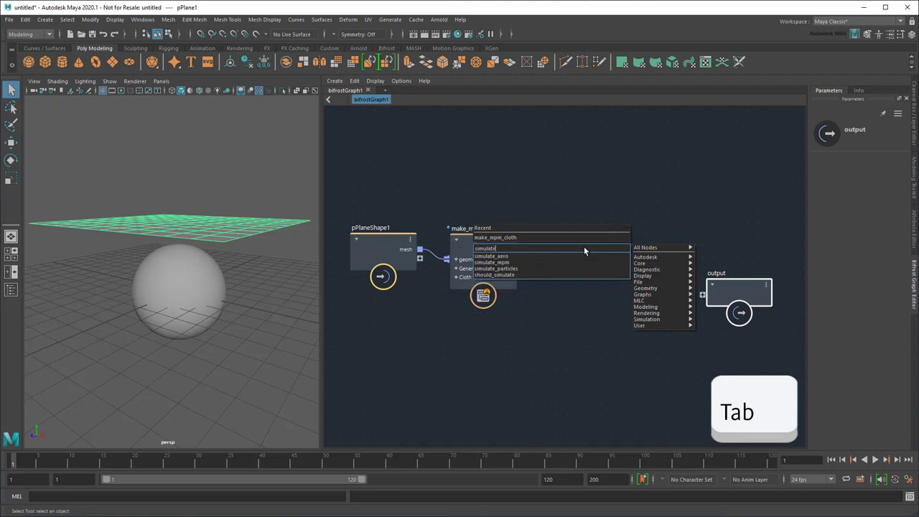
click(587, 264)
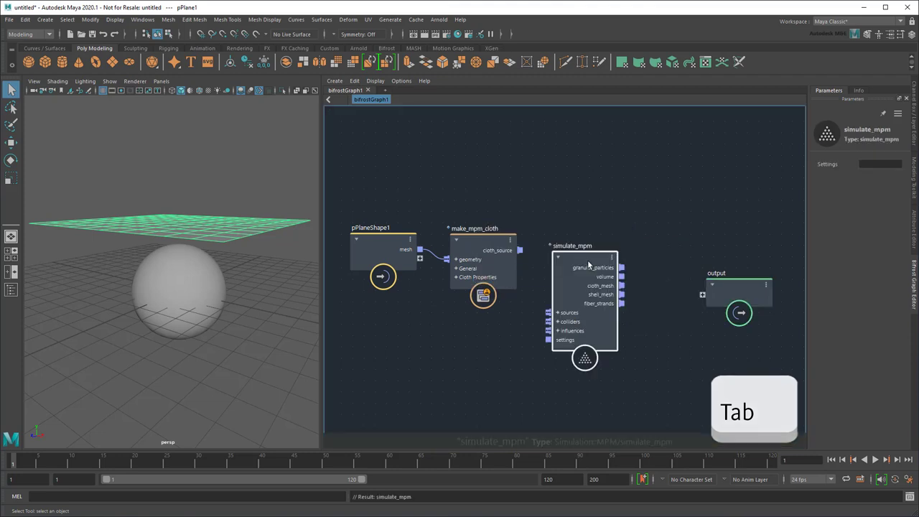
drag(519, 250, 576, 310)
Step: Add mpm_solver_settings into simulate_mpm's settings and send cloth_mesh to the output
key(Tab)
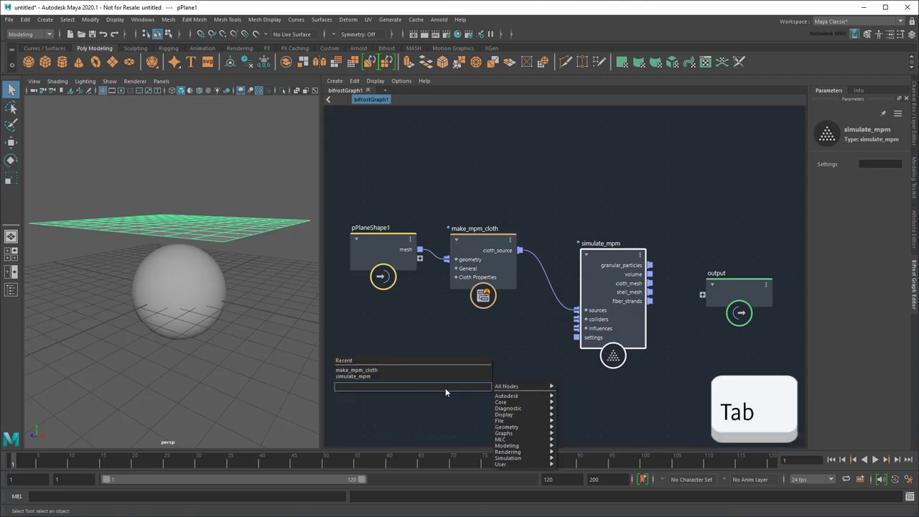
text(setting)
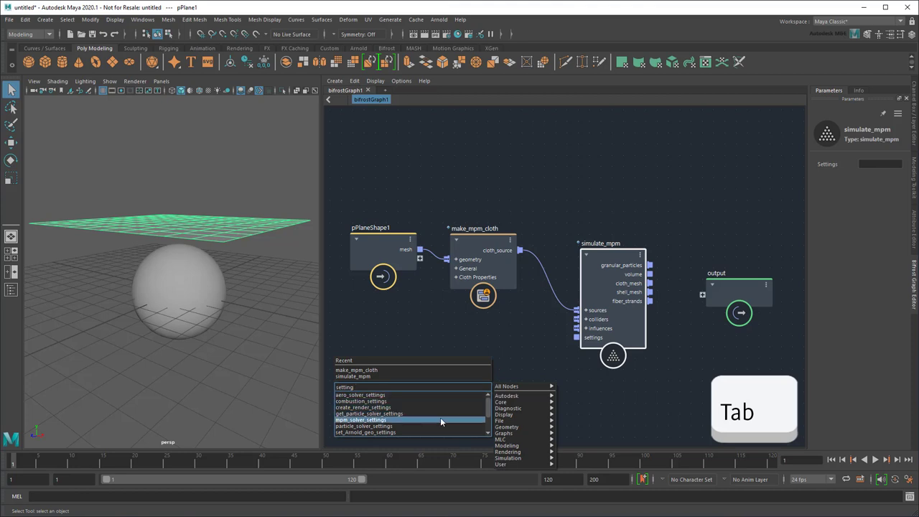
click(440, 419)
middle_drag(518, 406, 518, 328)
drag(517, 334, 575, 260)
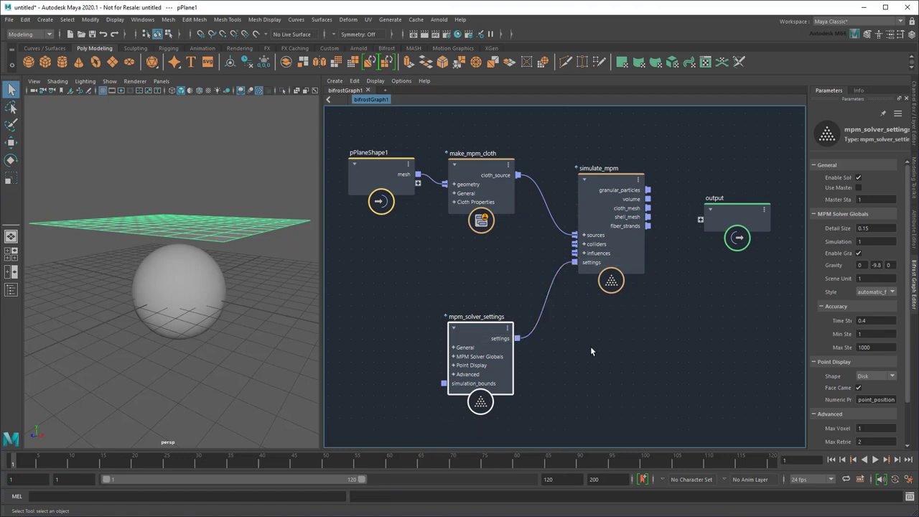
drag(648, 208, 700, 225)
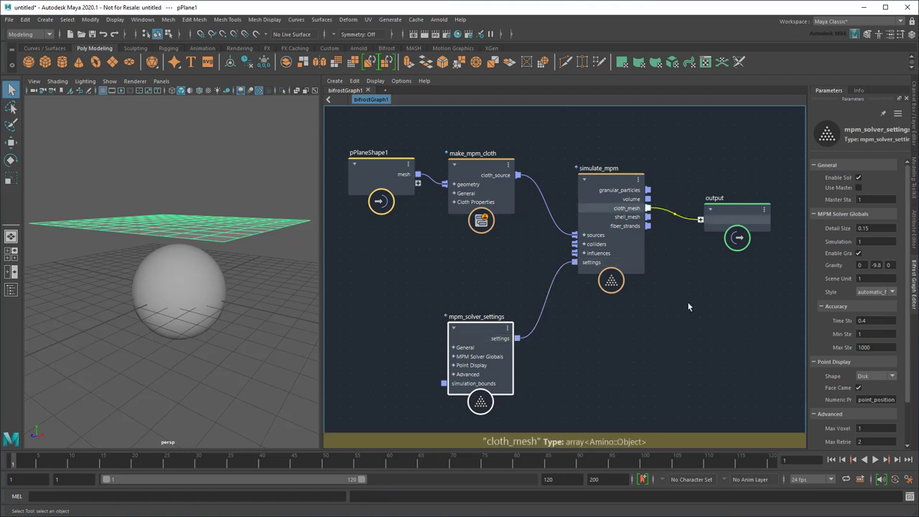
click(915, 293)
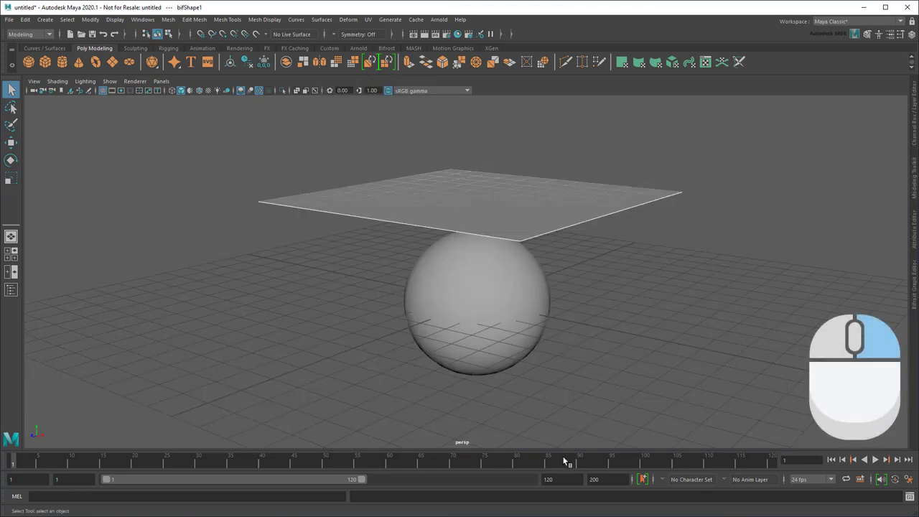
right_drag(563, 459, 751, 506)
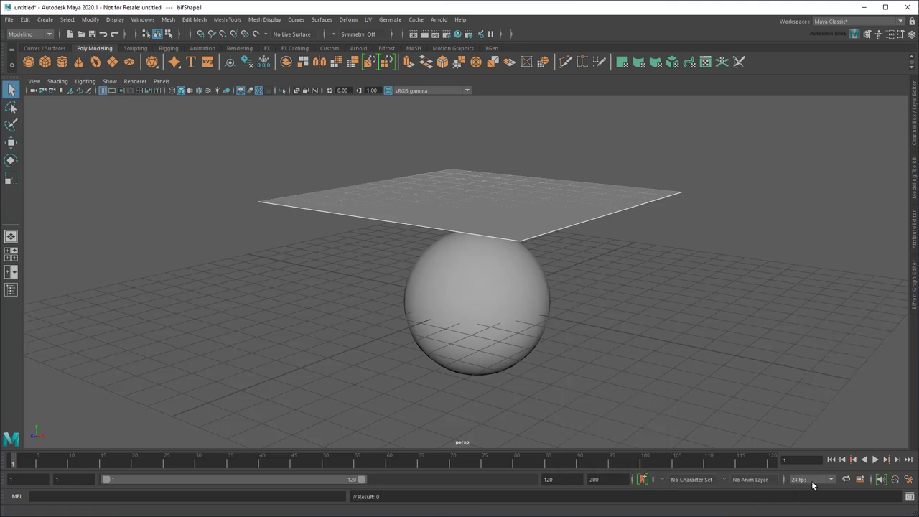
click(875, 461)
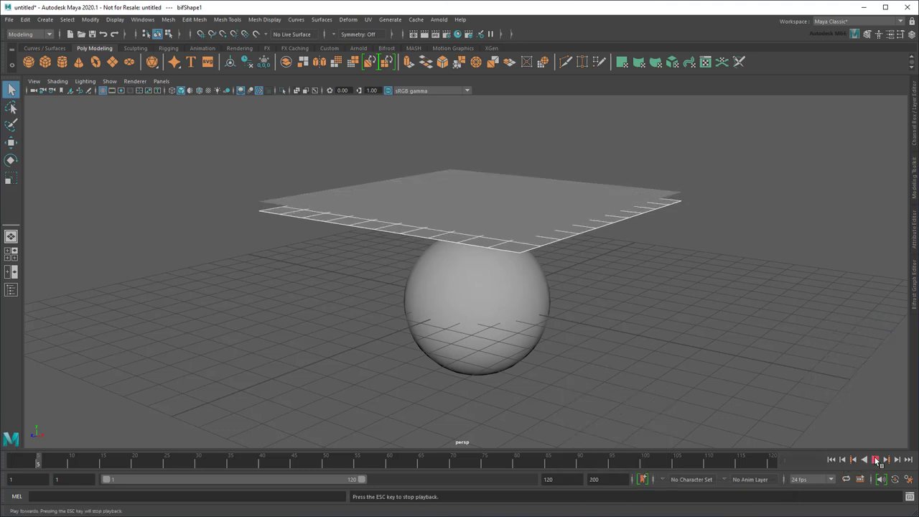
click(875, 460)
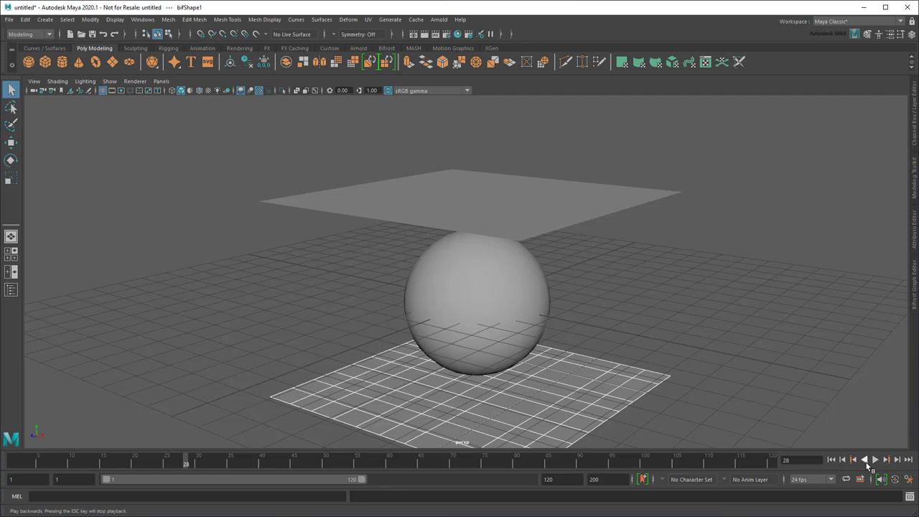
click(832, 460)
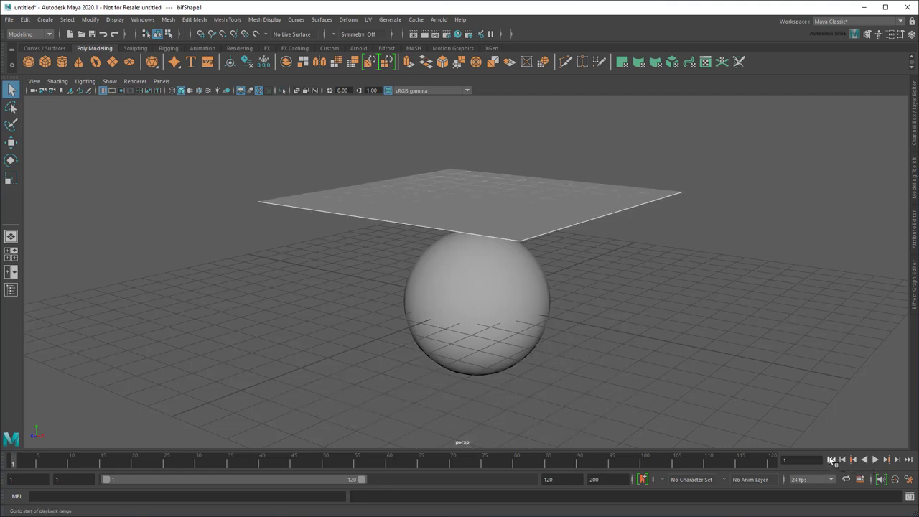
Step: Move the solver settings node lower and add a collider node wired into simulate_mpm colliders
click(914, 303)
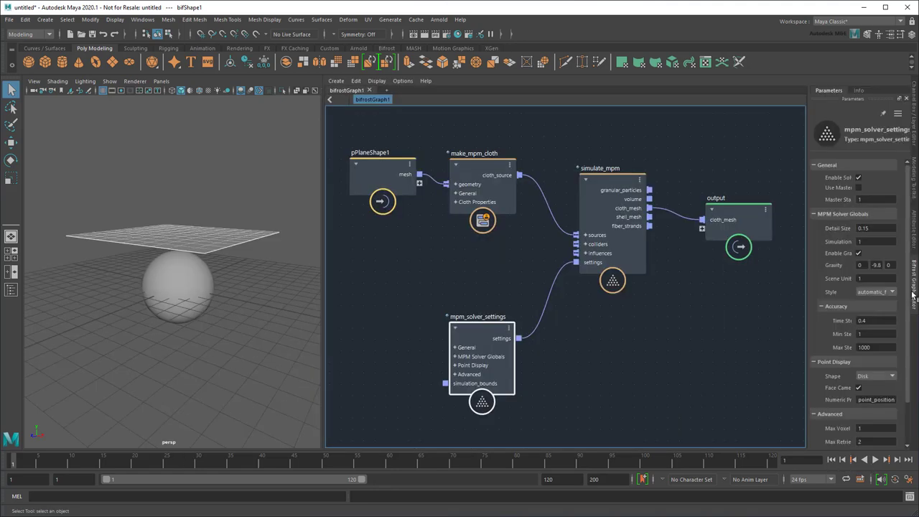
drag(476, 338, 474, 387)
click(455, 278)
key(Tab)
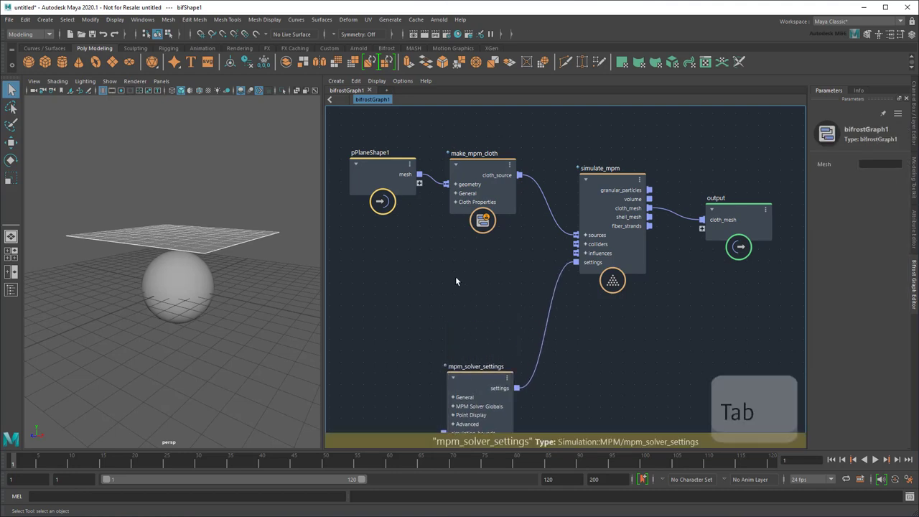
text(collider)
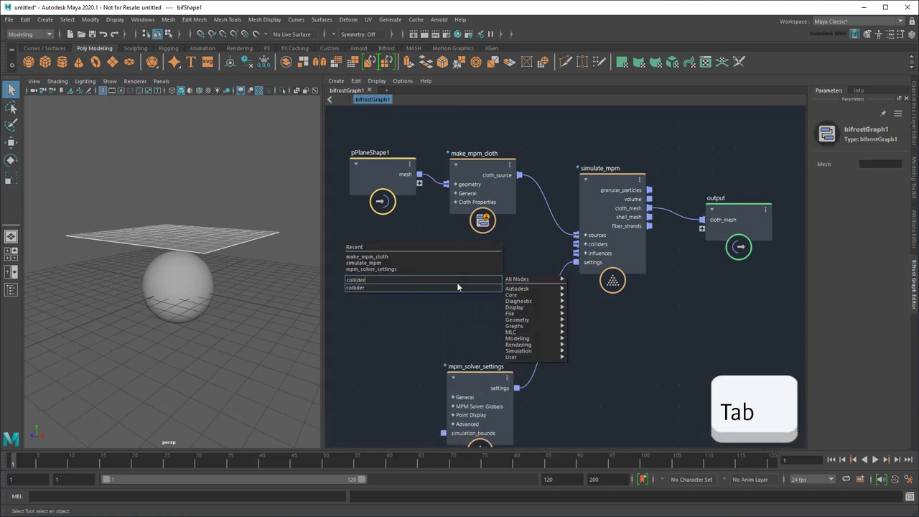
click(457, 285)
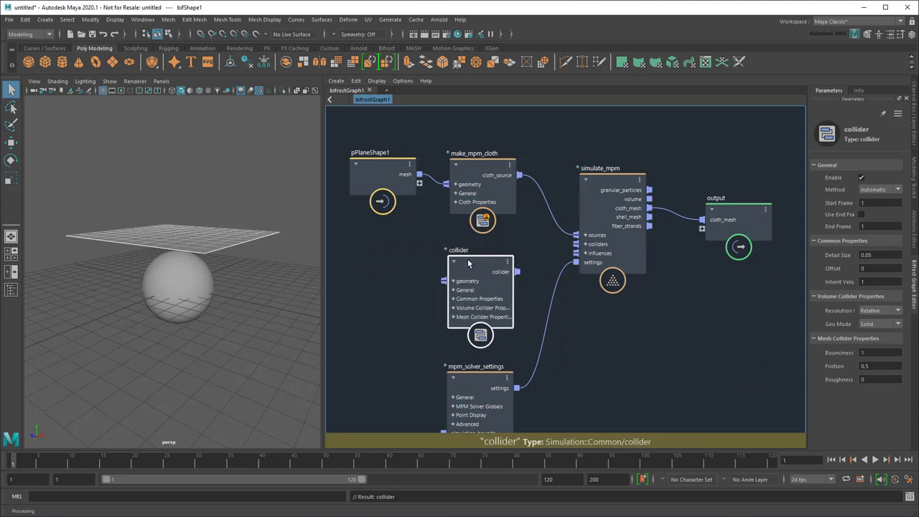
drag(516, 271, 575, 245)
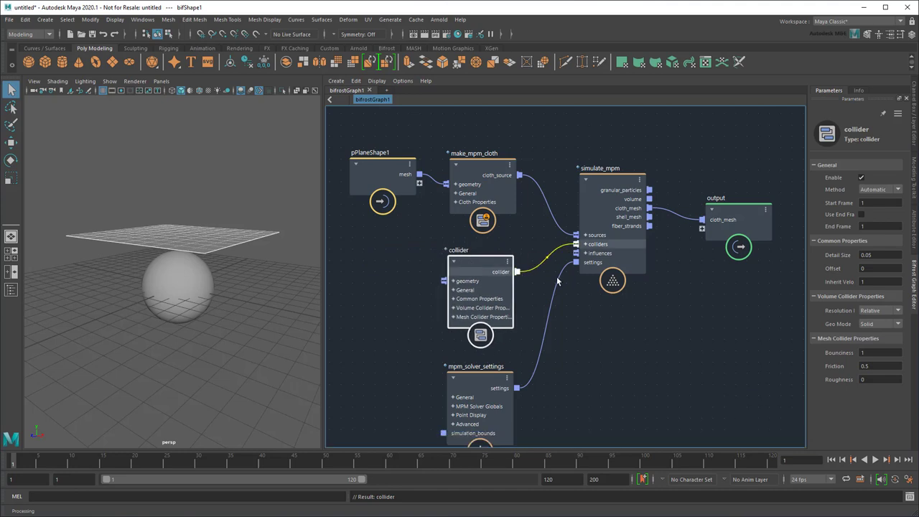
Step: Bring pSphere1 into the graph and feed its mesh into the collider geometry
click(167, 295)
click(11, 290)
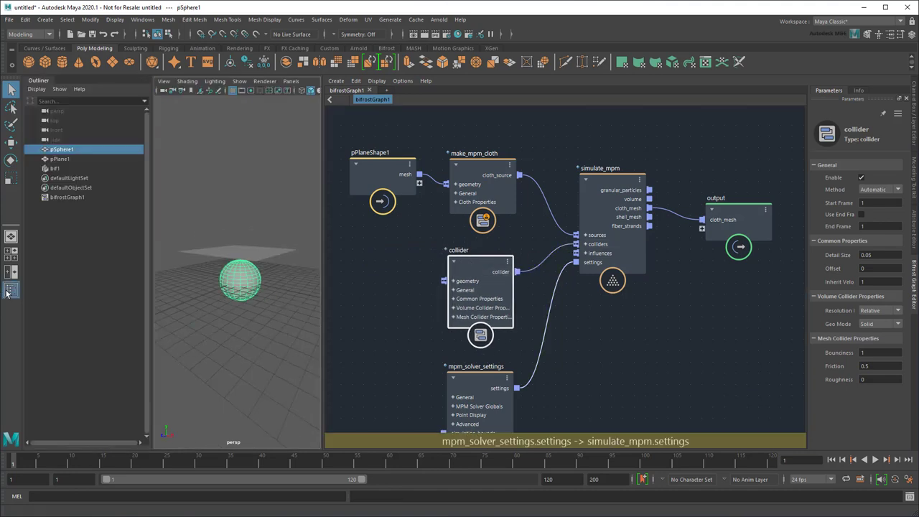
middle_drag(68, 149, 348, 285)
drag(422, 295, 444, 284)
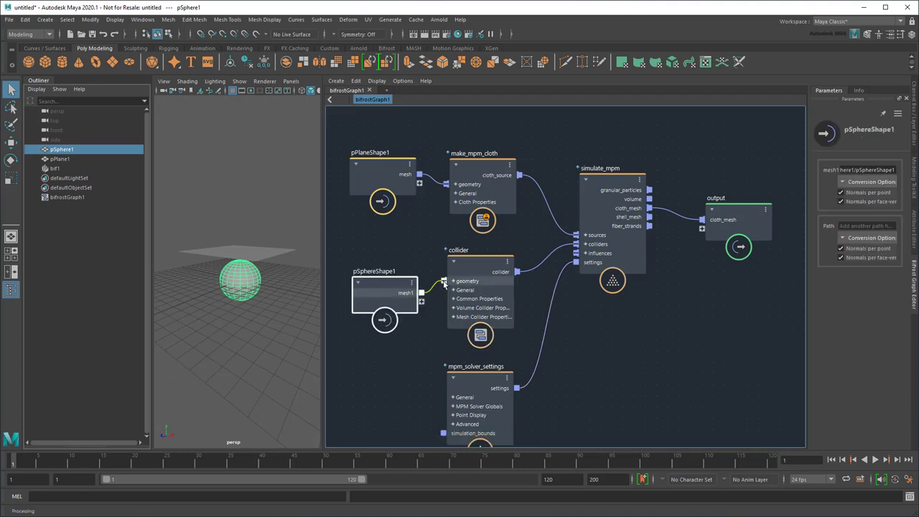
Step: Play the simulation to watch the cloth drape over the sphere, with the grid hidden
click(917, 294)
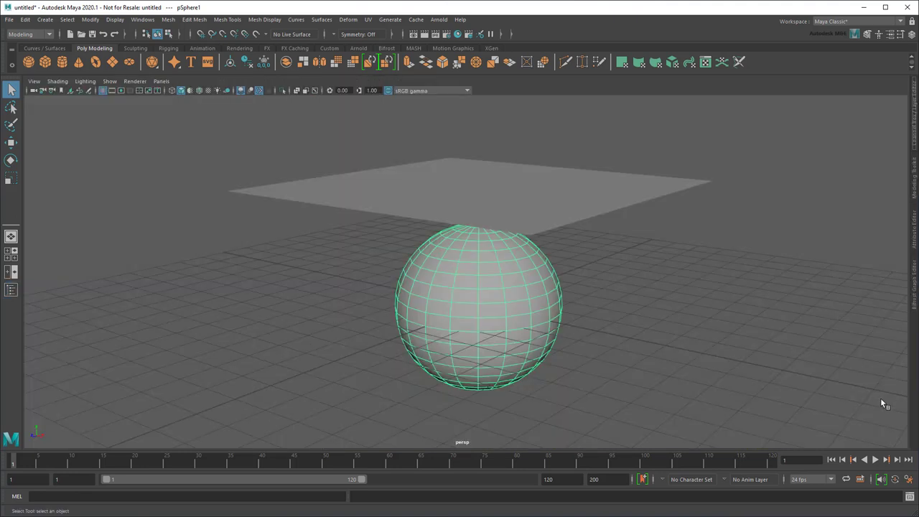
click(876, 461)
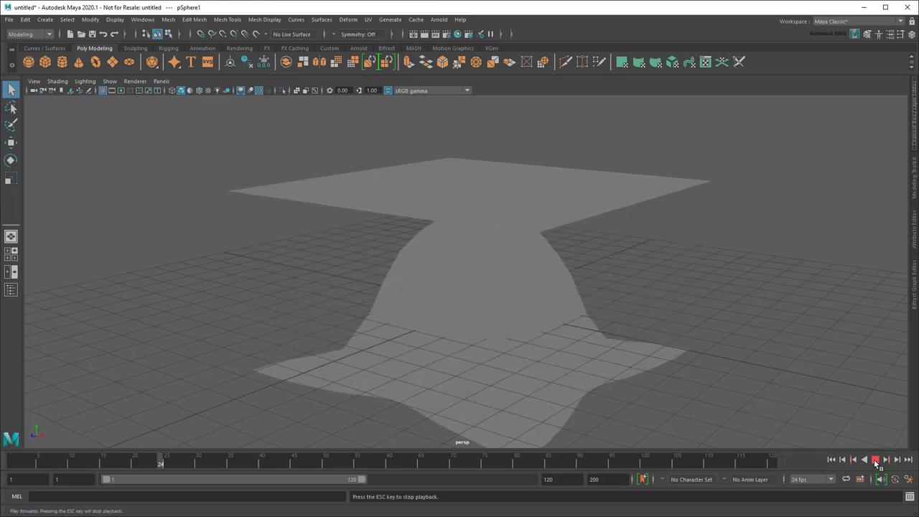
click(875, 461)
click(103, 91)
alt+drag(517, 302, 492, 269)
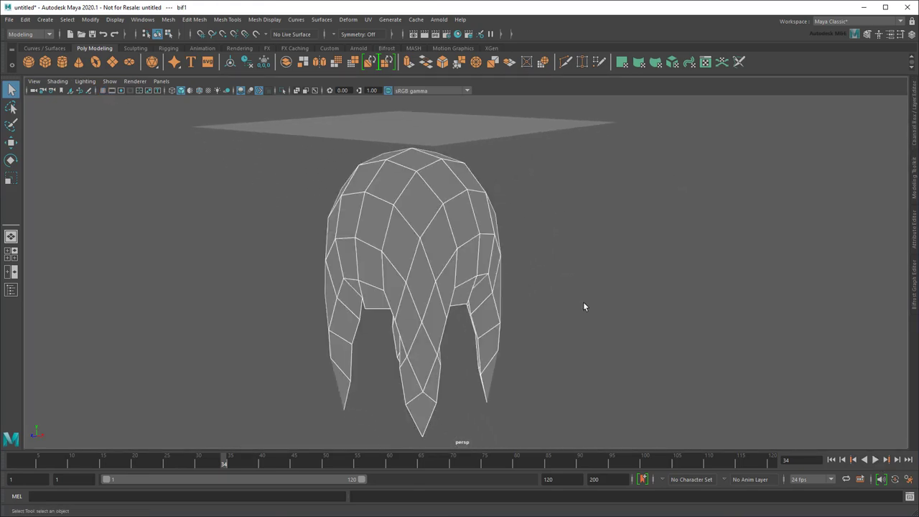
alt+drag(584, 303, 557, 301)
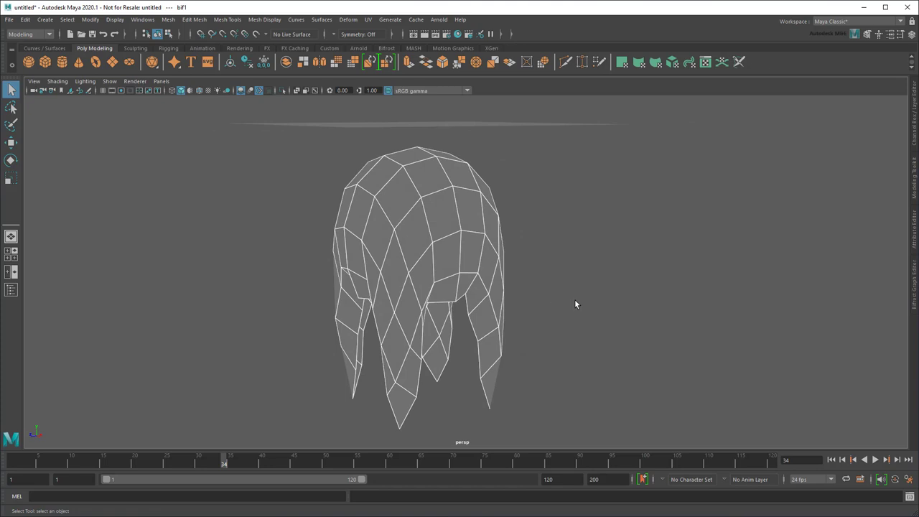
Step: Set pPlane1's Subdivisions Width and Height to 20 in polyPlane1
alt+drag(575, 304, 551, 252)
click(426, 140)
alt+middle_drag(427, 140, 447, 175)
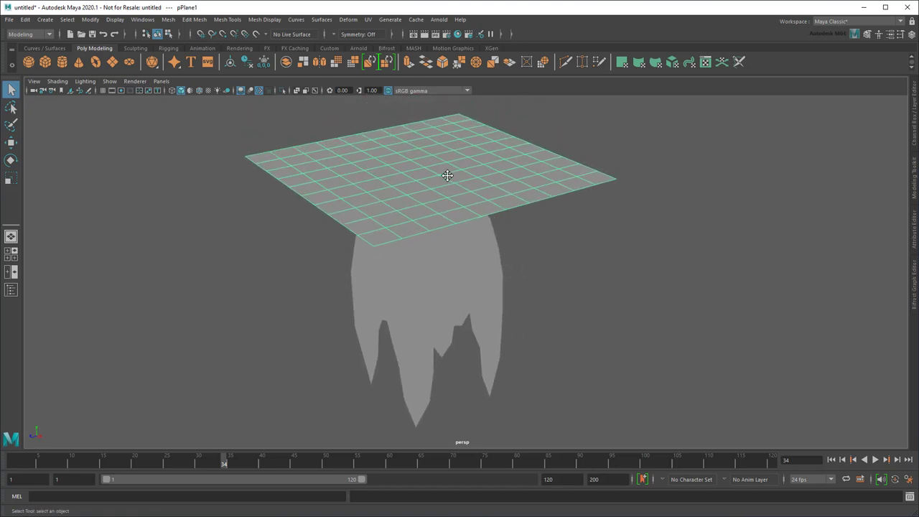
click(915, 237)
click(788, 98)
double_click(789, 182)
text(20)
key(Tab)
text(20)
key(Return)
Step: Rewind and replay the refined cloth simulation, stopping at frame 74
click(374, 303)
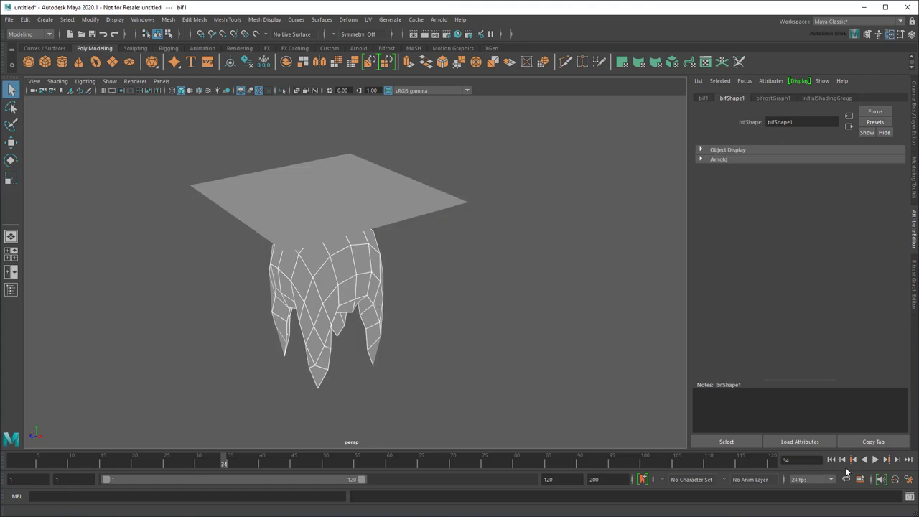
click(831, 460)
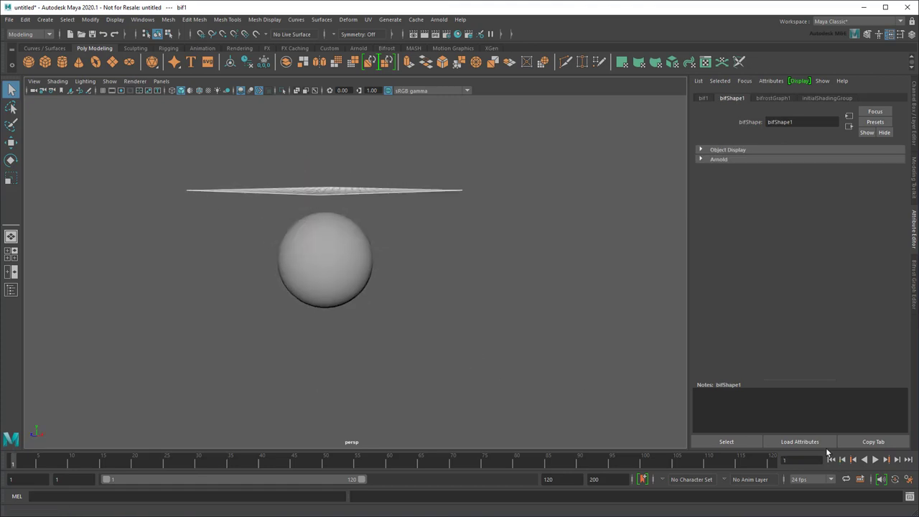
click(875, 460)
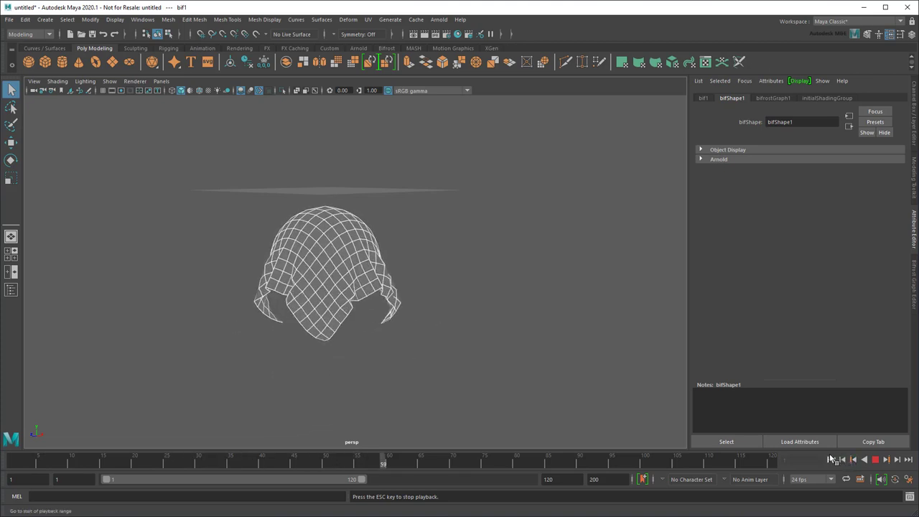
key(Escape)
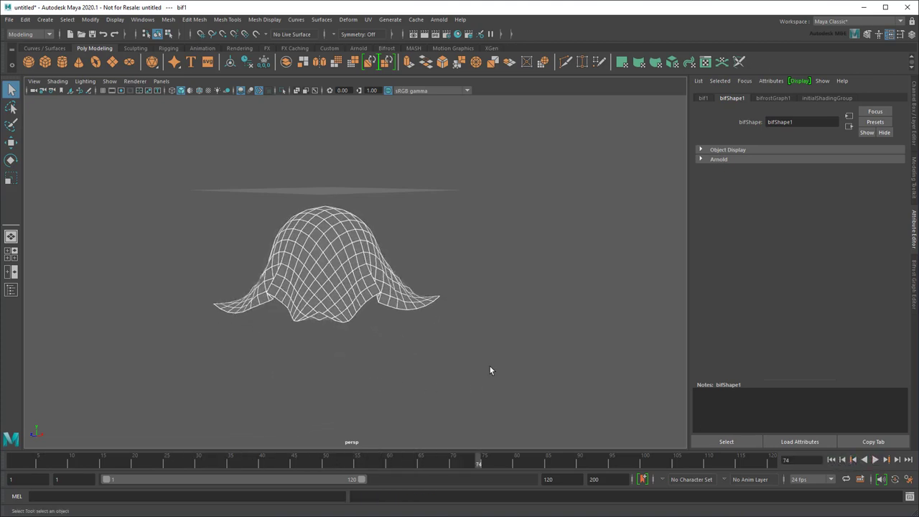
alt+drag(490, 368, 517, 368)
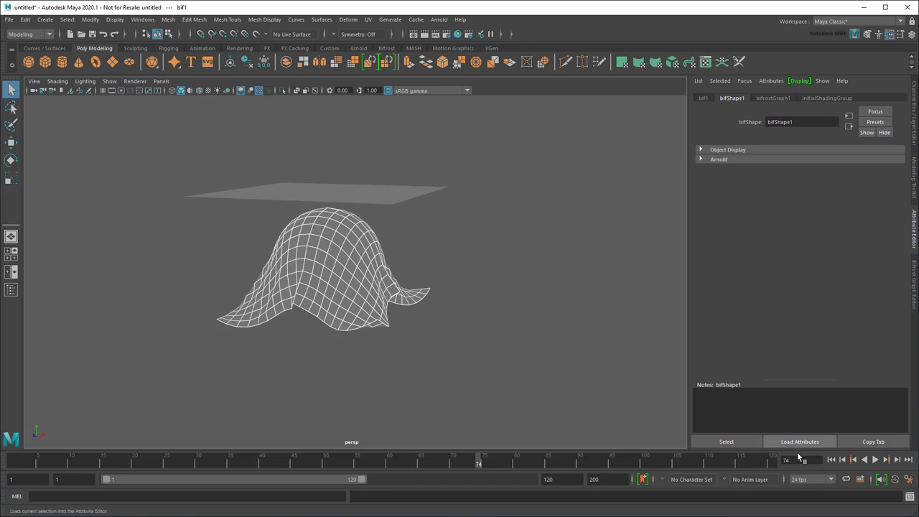
Step: Rewind, then move and shrink a copy of the sphere as a smaller second sphere
click(831, 460)
click(363, 294)
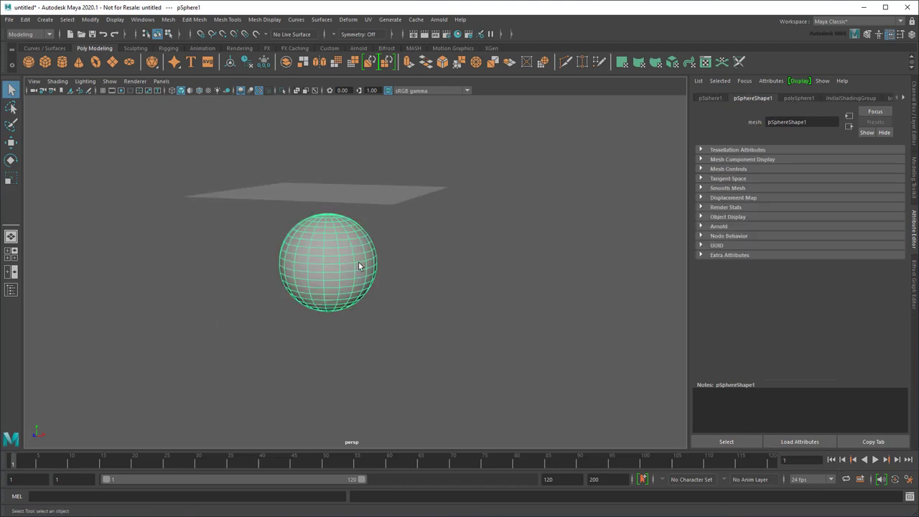
key(w)
mouse_move(337, 265)
shift+middle_down()
mouse_move(265, 268)
mouse_move(262, 237)
mouse_move(80, 91)
shift+middle_up()
key(r)
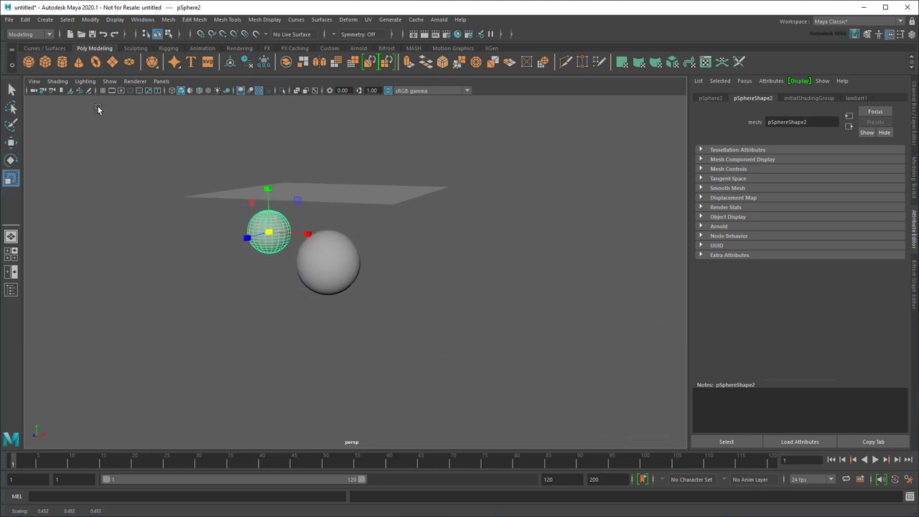
Step: Add a polygon cube and place and scale it beside the spheres
click(44, 62)
key(w)
drag(328, 262, 428, 310)
key(r)
Step: Bring pCube1 and pSphere2 from the Outliner into the Bifrost graph
key(q)
click(16, 288)
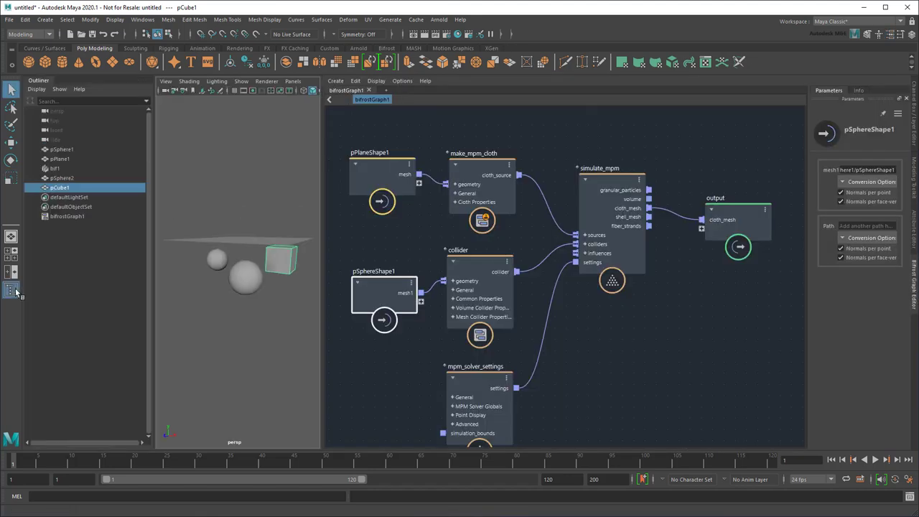
middle_drag(366, 367, 366, 367)
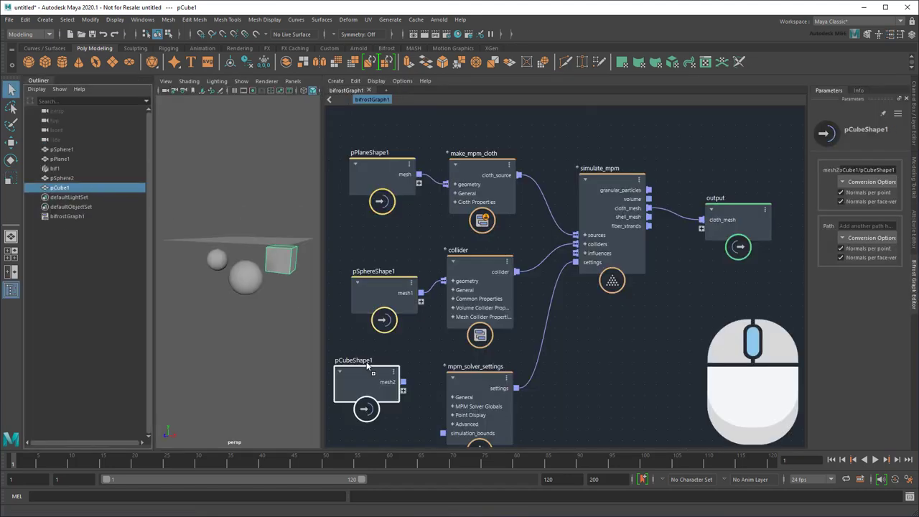
click(62, 178)
middle_drag(91, 189, 346, 231)
Step: Feed the cube and small sphere meshes into the collider geometry and play the simulation
scroll(564, 349, down, 3)
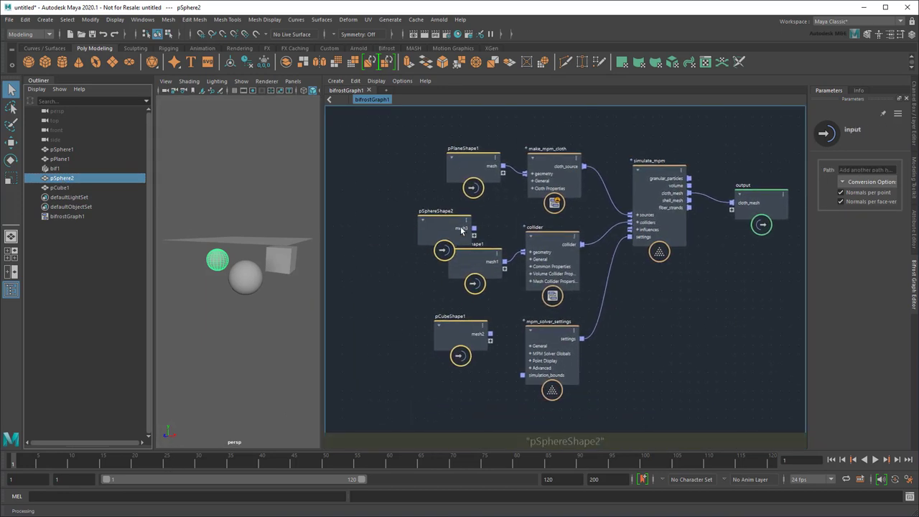
drag(444, 233, 522, 252)
drag(490, 334, 520, 253)
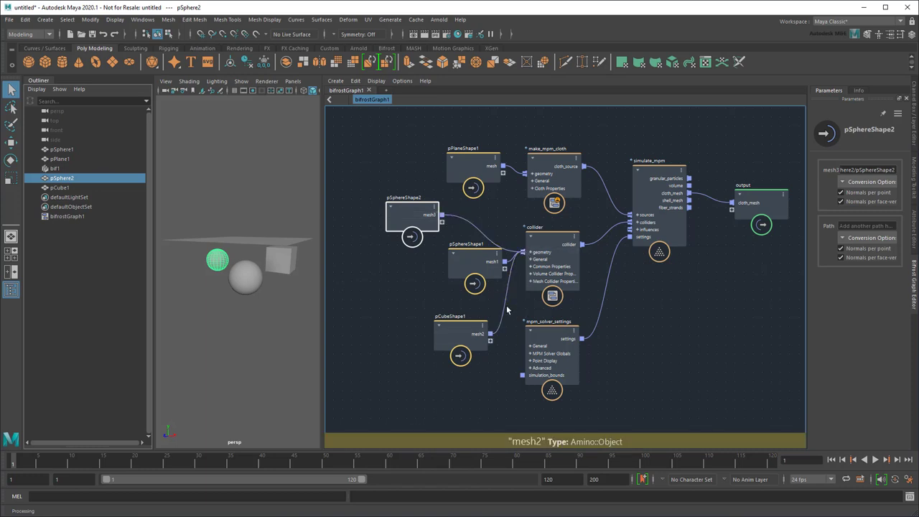
click(876, 459)
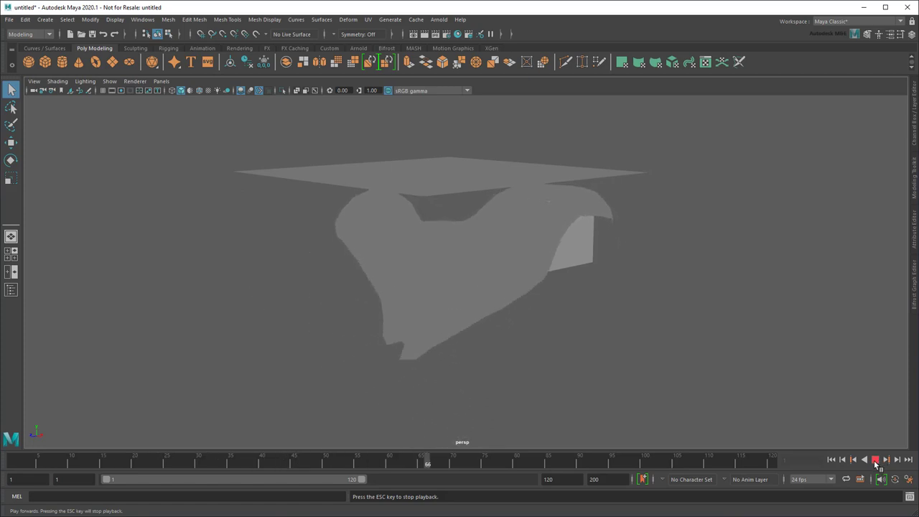
Step: Stop at frame 73, orbit around the selected cloth bif1, and reopen the Bifrost graph with Ctrl+
click(876, 460)
click(528, 308)
alt+drag(567, 335, 642, 349)
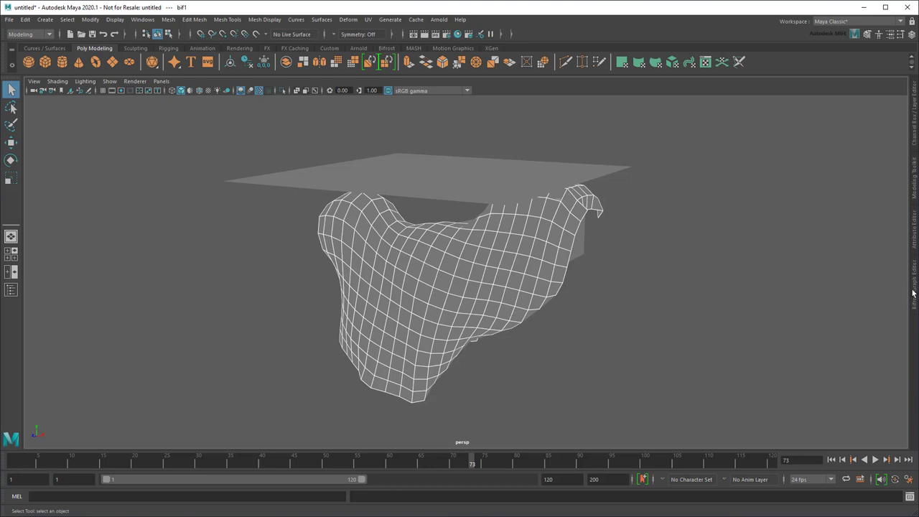
key(ctrl+period)
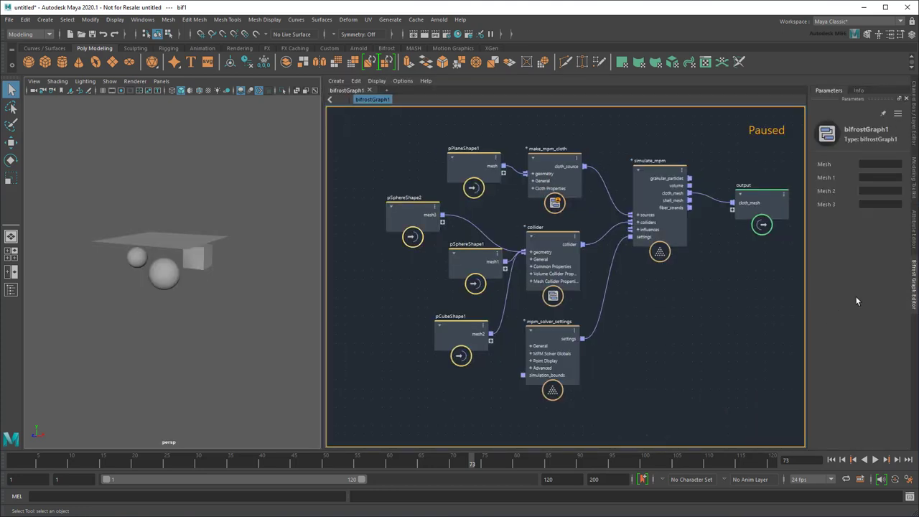
Step: Move the colliders aside and set pPlane1's Rotate X to 90 to stand it upright
click(909, 289)
drag(301, 216, 552, 215)
key(w)
click(520, 206)
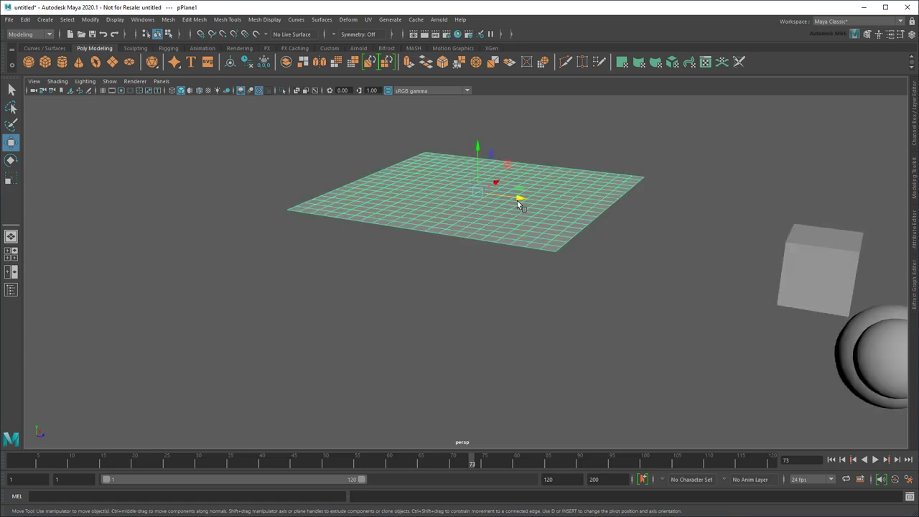
click(913, 225)
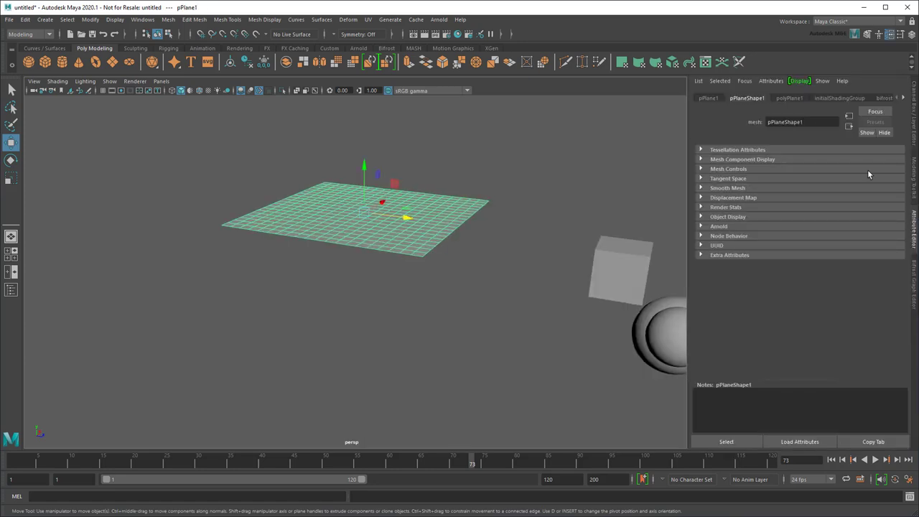
click(709, 99)
click(782, 170)
text(90)
key(Return)
Step: Resize the plane to Width 25, Height 20 with 30 by 25 subdivisions
alt+drag(527, 238, 489, 302)
click(789, 98)
click(783, 159)
text(25)
key(Tab)
text(20)
key(Return)
key(Tab)
text(30)
key(Tab)
text(25)
key(Return)
alt+drag(470, 249, 528, 255)
Step: Create a cube and place it at the plane's top-left corner
click(44, 62)
key(w)
drag(432, 269, 530, 222)
alt+right_drag(530, 222, 370, 280)
alt+drag(371, 280, 172, 222)
alt+middle_drag(172, 223, 191, 207)
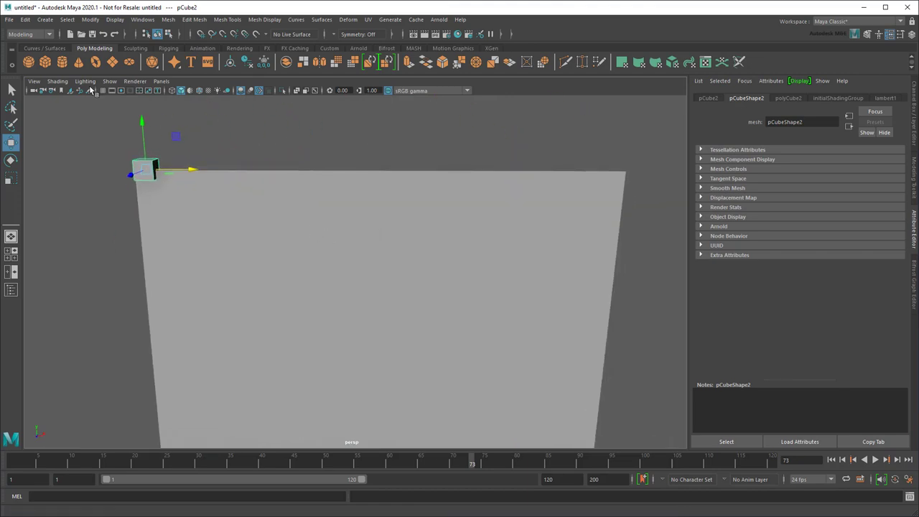
Step: Duplicate Special the cube with Translate X 6 for 4 copies along the top edge
click(26, 20)
click(142, 168)
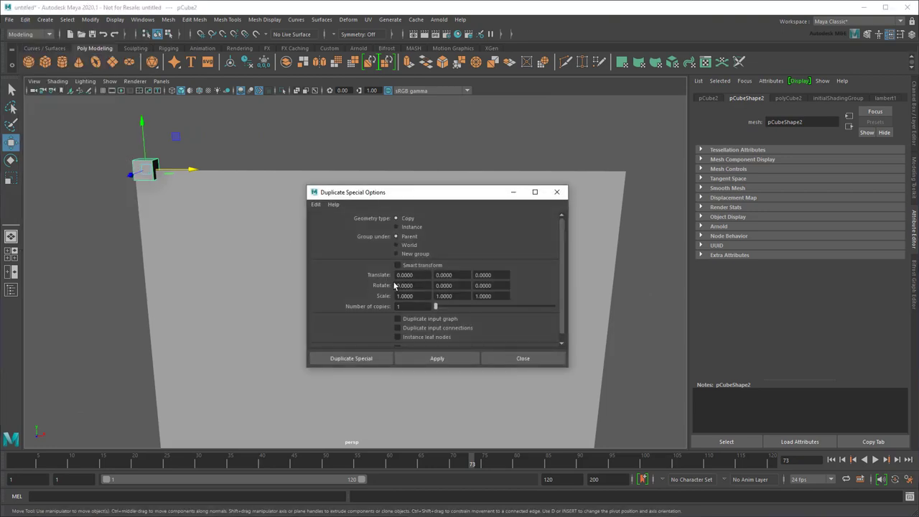
text(6)
key(Tab)
text(4)
click(383, 358)
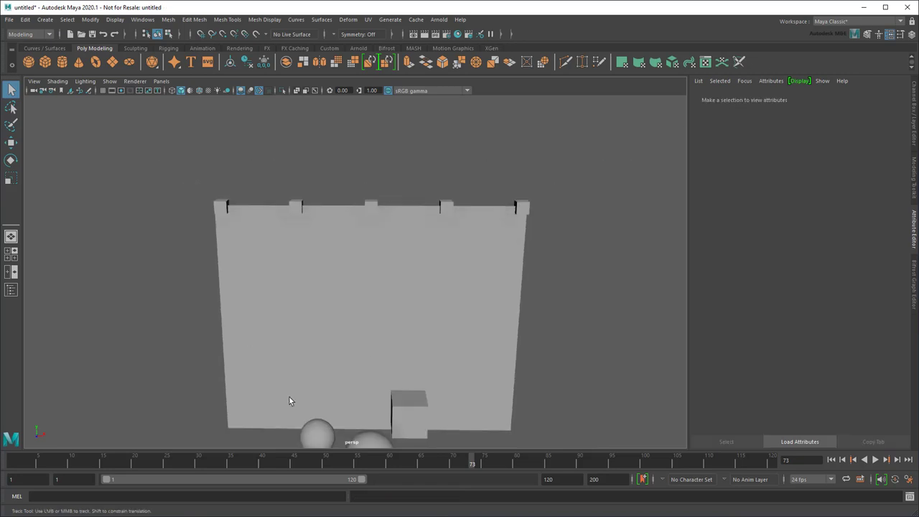
Step: Hide the original plane, resume Bifrost evaluation, and play the cloth falling past the cubes
alt+drag(289, 397, 311, 341)
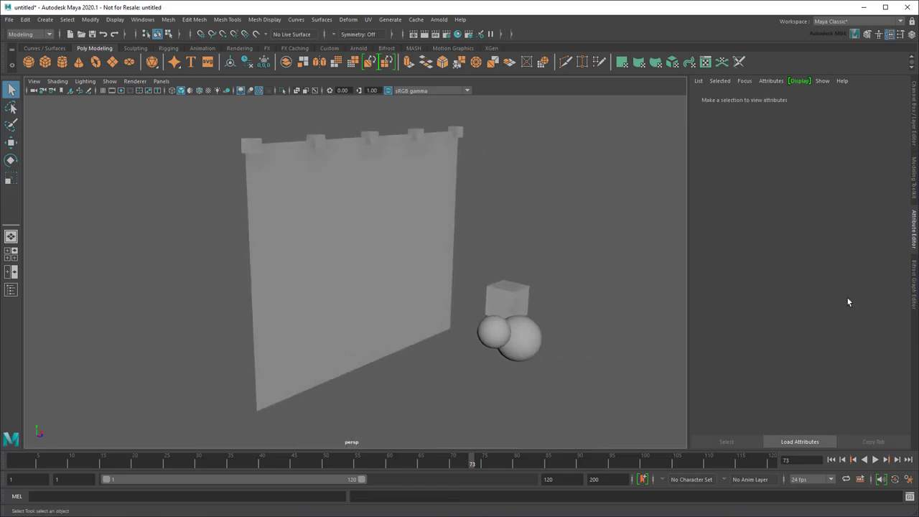
click(914, 298)
click(152, 275)
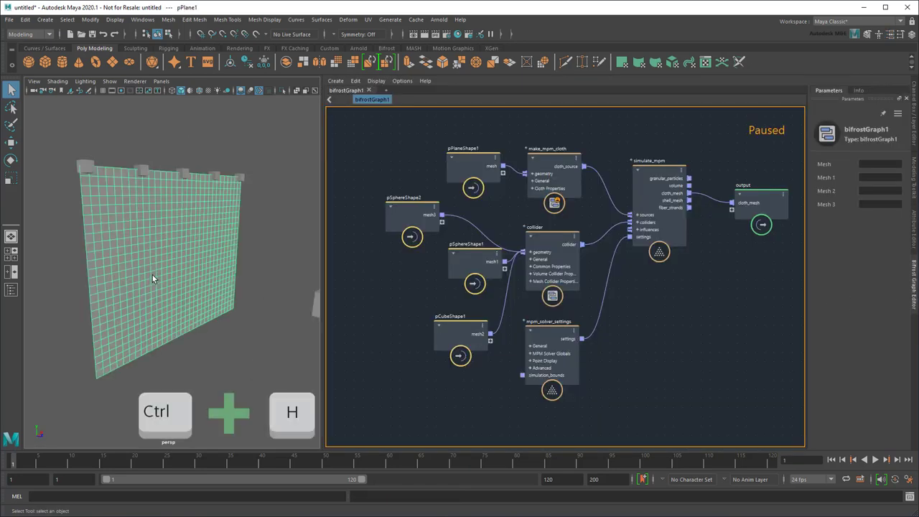
key(ctrl+h)
key(ctrl+period)
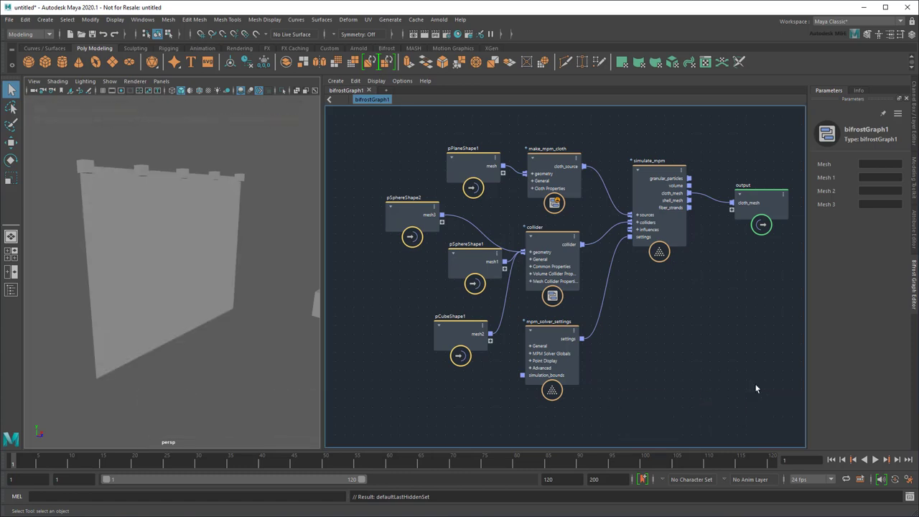
click(876, 459)
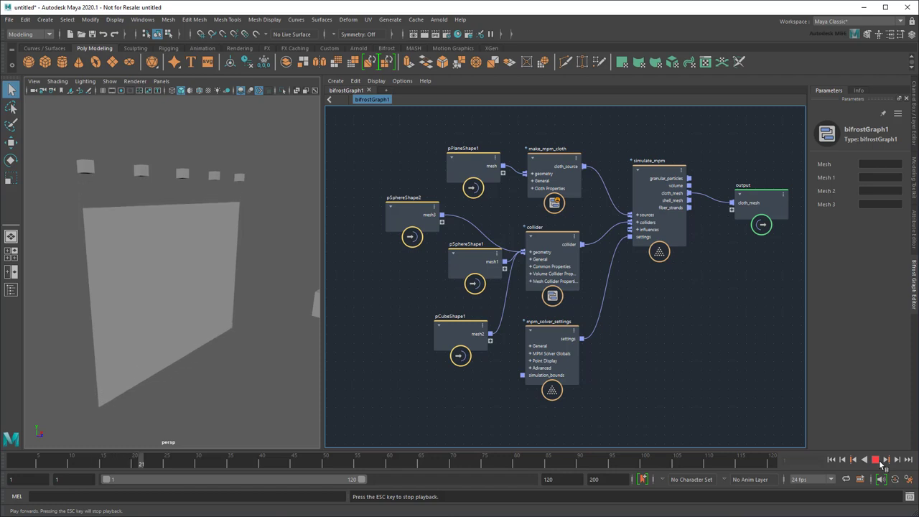
click(878, 460)
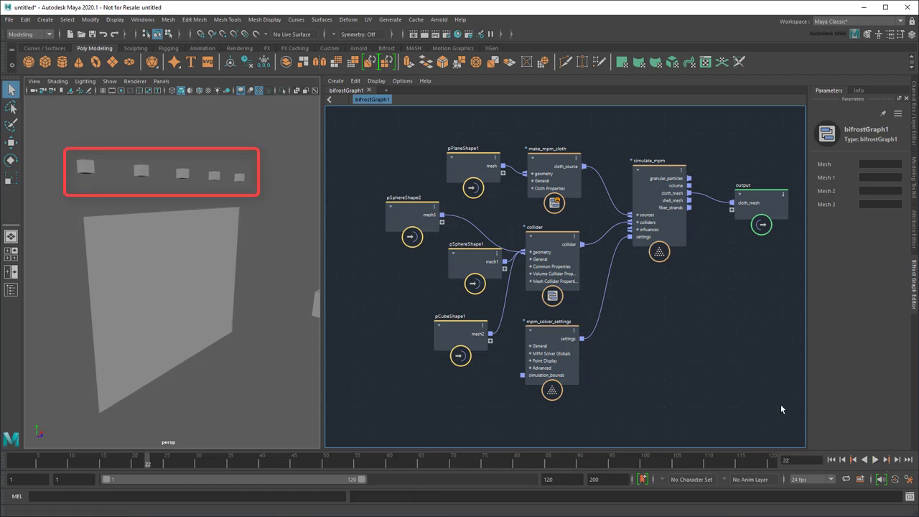
Step: Search the Bifrost graph for a constrain node
scroll(581, 238, up, 3)
key(Tab)
text(constrain)
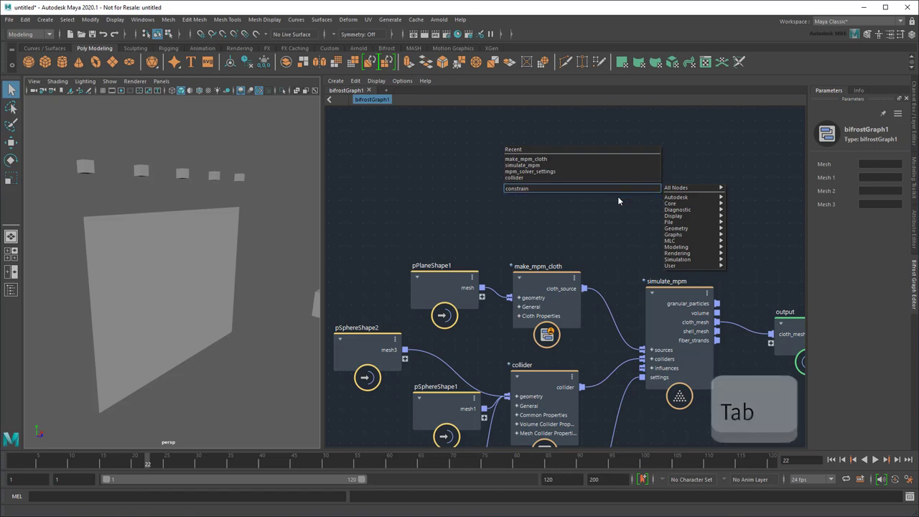
Step: Add a constrain_mpm node and route the cloth source into its mpm_source port
click(618, 196)
key(ctrl+period)
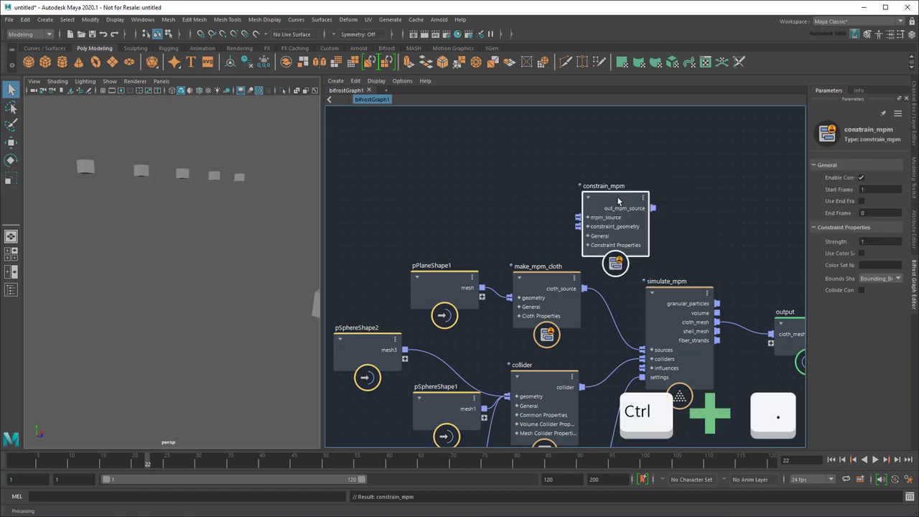
drag(359, 237, 603, 337)
drag(553, 295, 486, 210)
drag(622, 349, 578, 217)
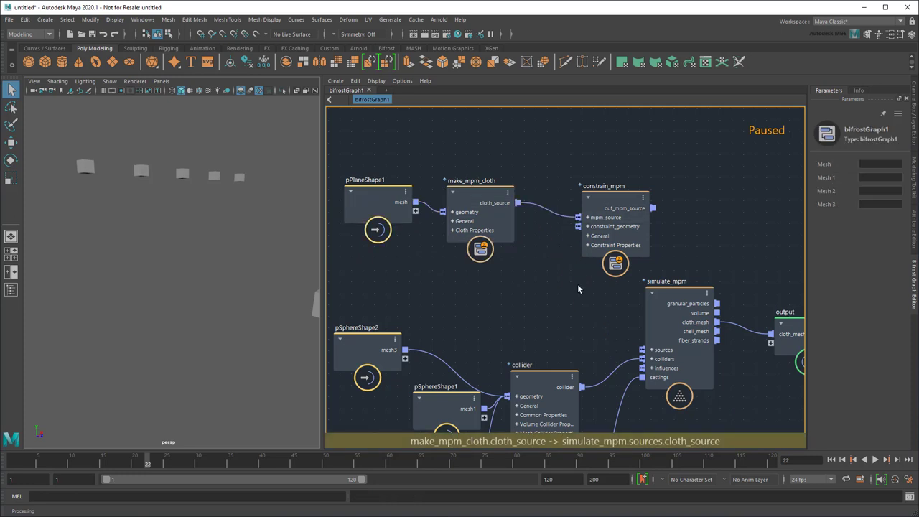
Step: Bring the five cubes into the graph as an input node from the Outliner
click(86, 168)
shift+click(140, 171)
shift+click(182, 175)
shift+click(214, 175)
shift+click(240, 177)
click(11, 290)
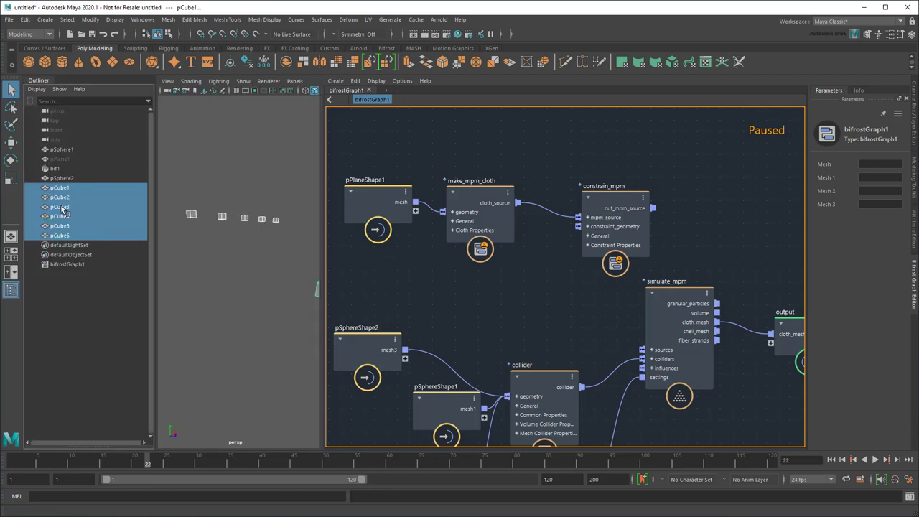
drag(63, 208, 578, 227)
click(10, 290)
Step: Connect the cubes' mesh to constraint_geometry and tidy the graph layout
drag(651, 208, 641, 351)
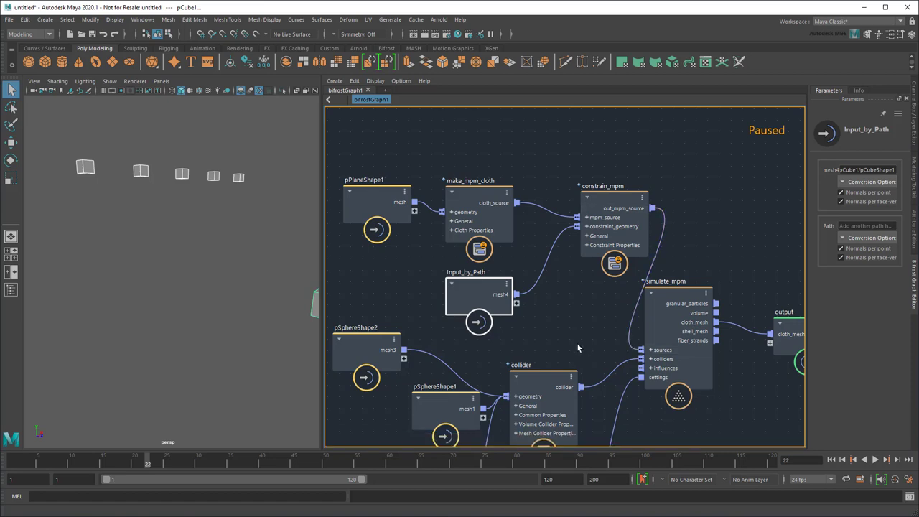
drag(611, 237, 587, 278)
scroll(636, 305, down, 2)
key(a)
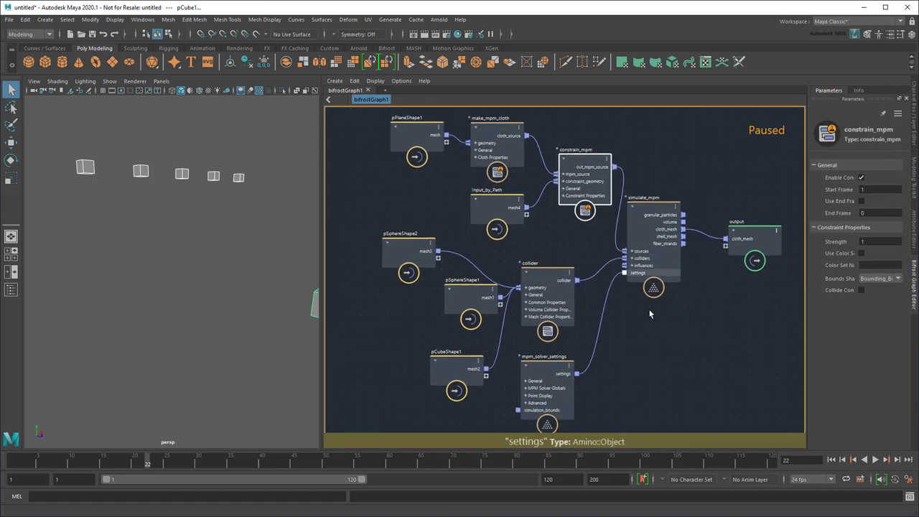
Step: Replay to see the cloth hang pinned and sagging from the cubes, then show mpm_solver_settings parameters
click(832, 461)
click(875, 460)
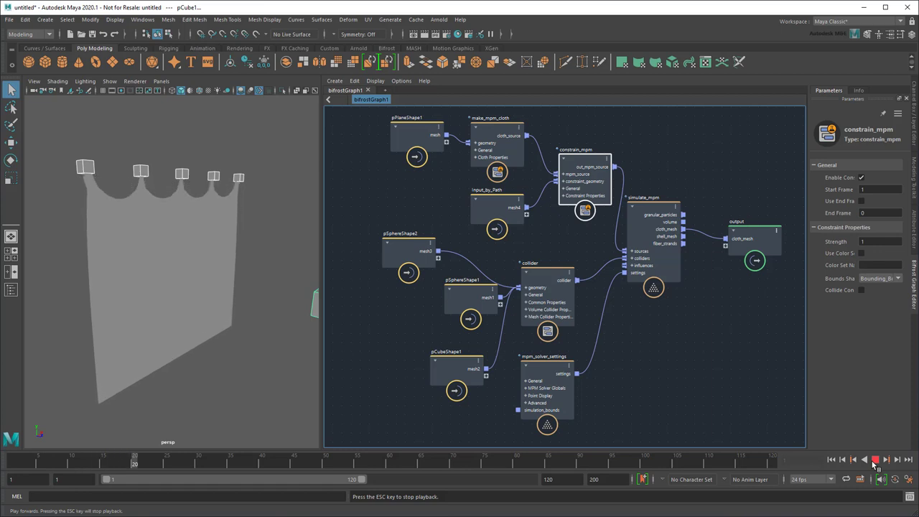
click(875, 459)
alt+right_drag(255, 375, 227, 325)
click(226, 325)
alt+middle_drag(227, 324, 232, 281)
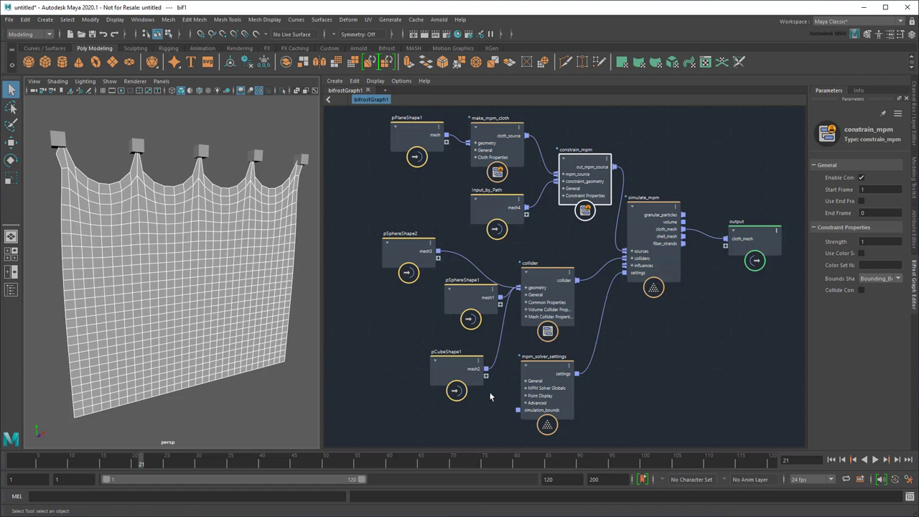
click(546, 374)
drag(807, 303, 749, 308)
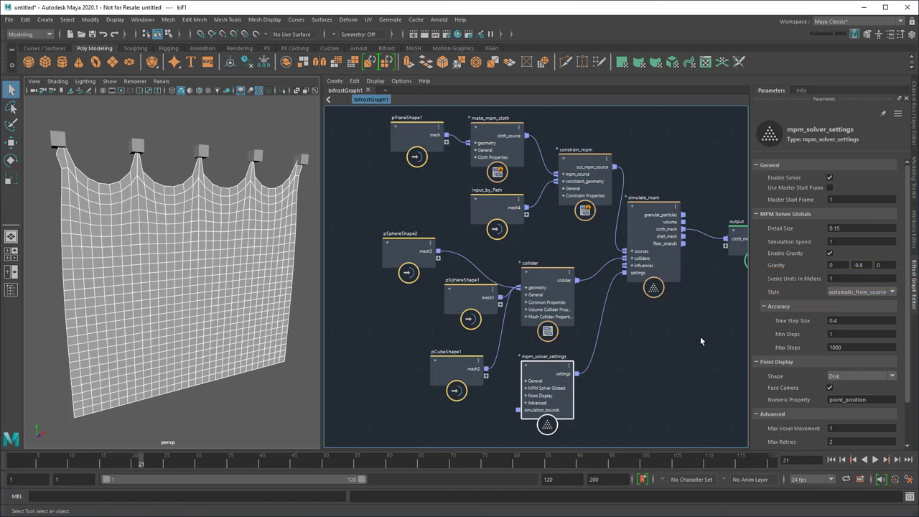
Step: Set Scene Units In Meters to 0.1 and replay the cloth from frame 1
click(846, 279)
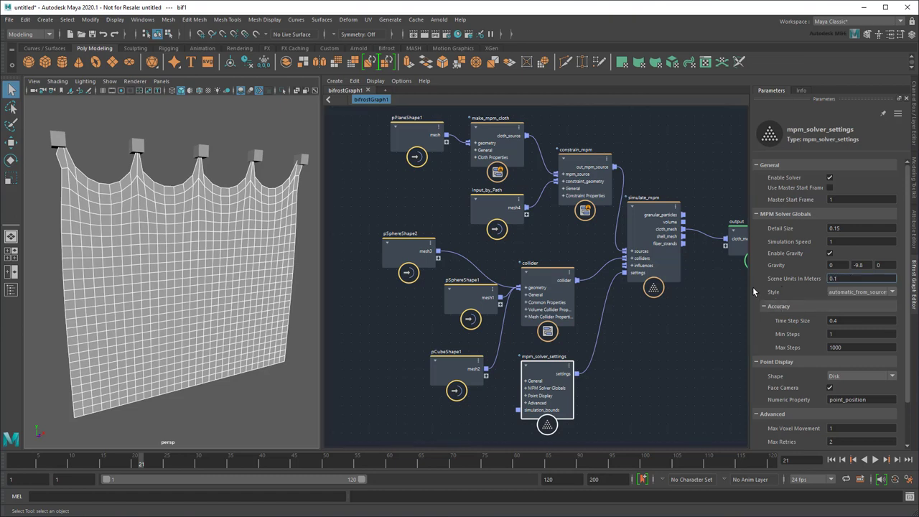
key(Return)
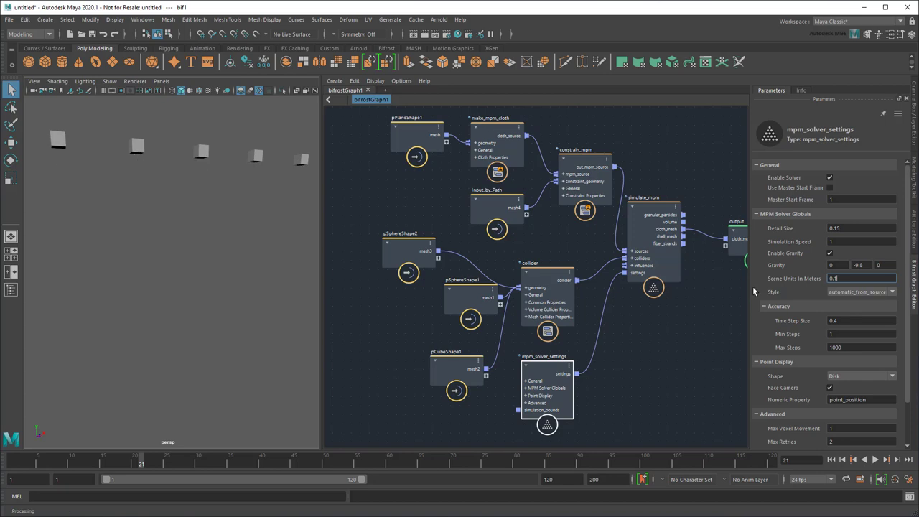
click(831, 460)
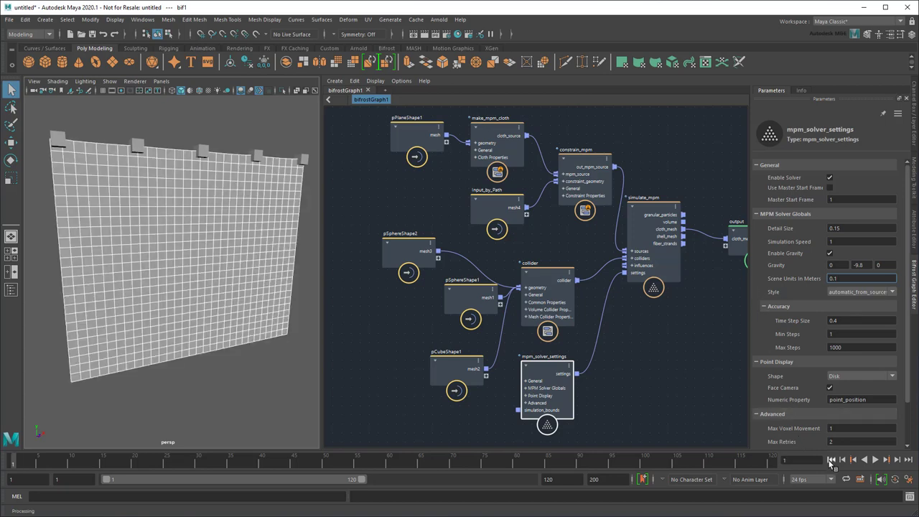
click(875, 461)
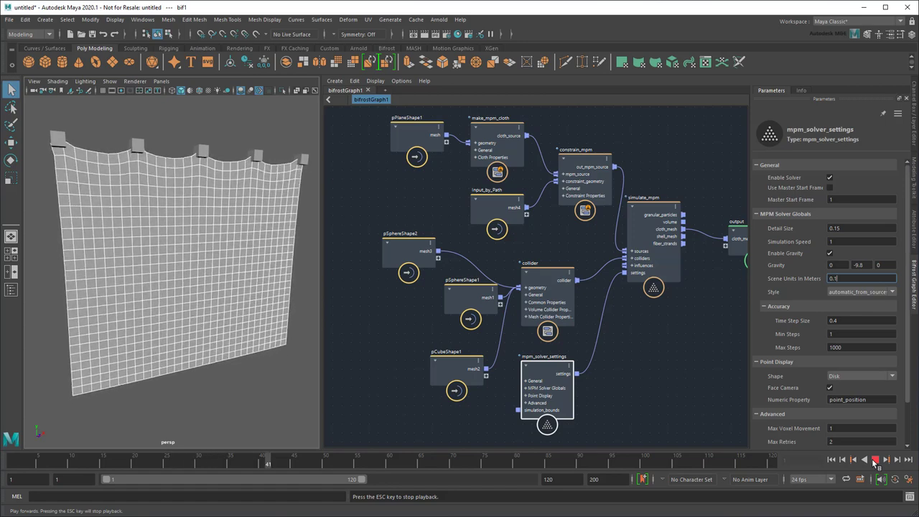
Step: On make_mpm_cloth set Area Preservation 0 and Vibration Speed 30, then replay
click(874, 460)
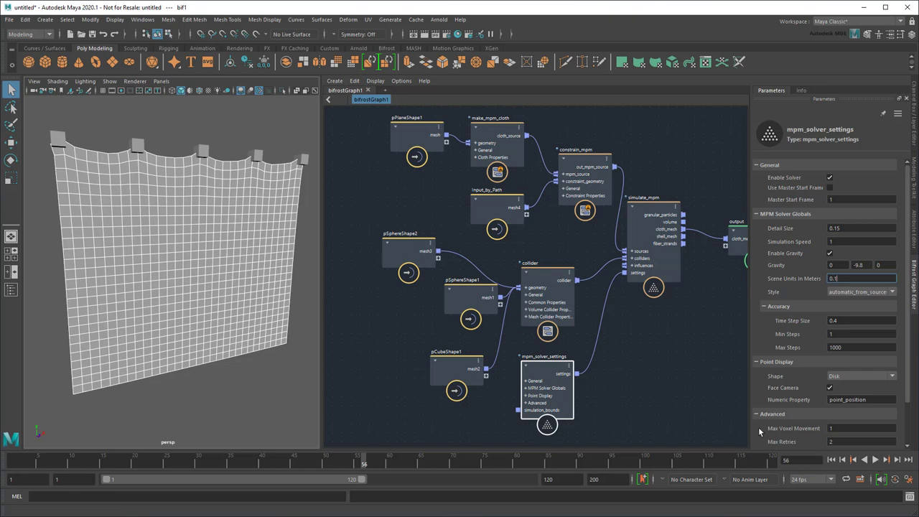
click(495, 132)
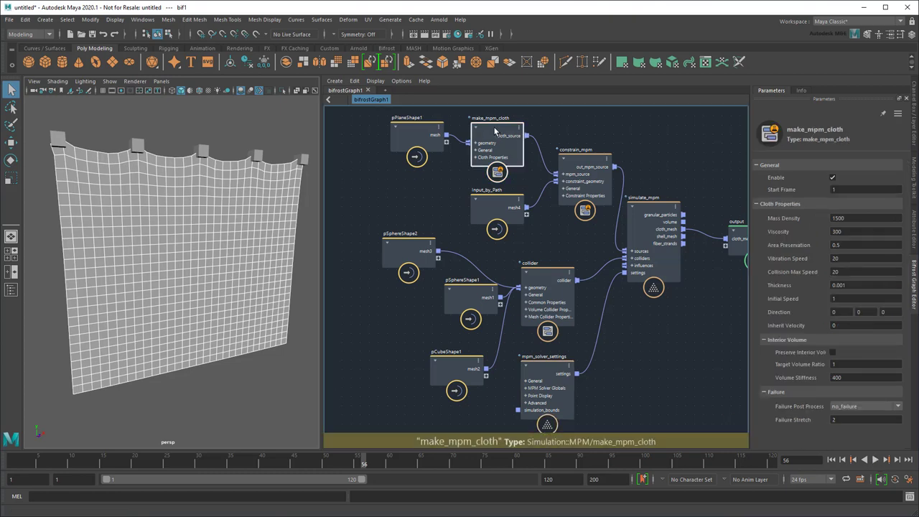
click(835, 245)
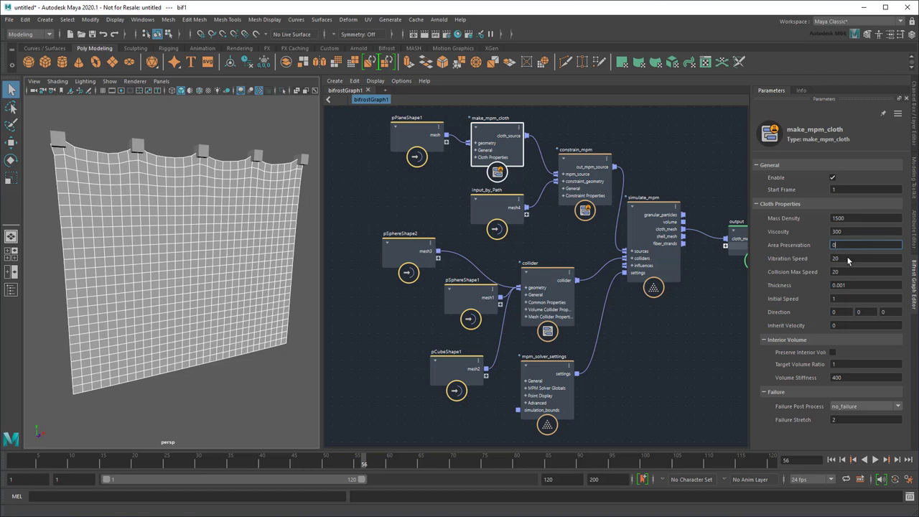
click(848, 260)
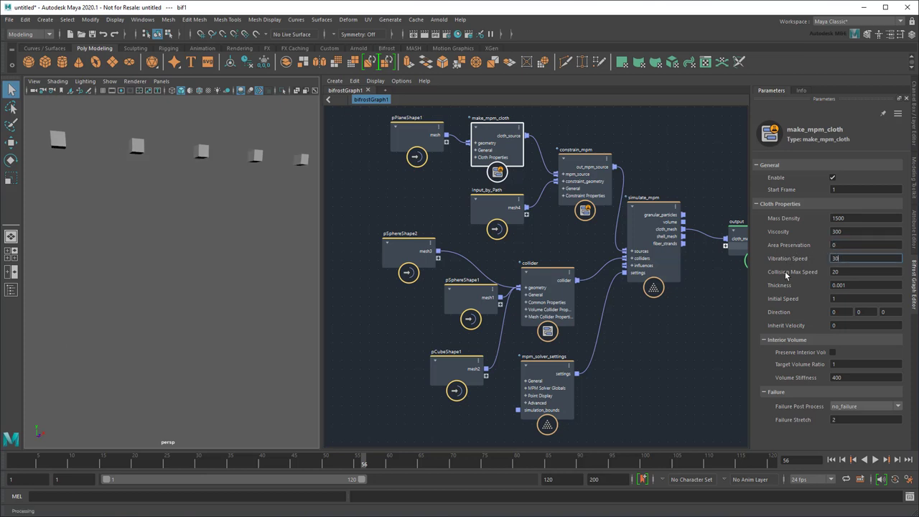
click(833, 463)
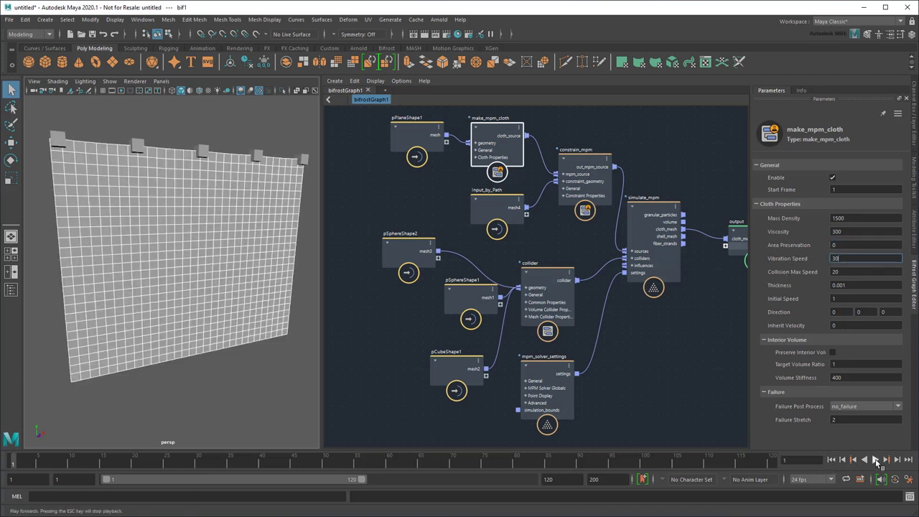
click(878, 462)
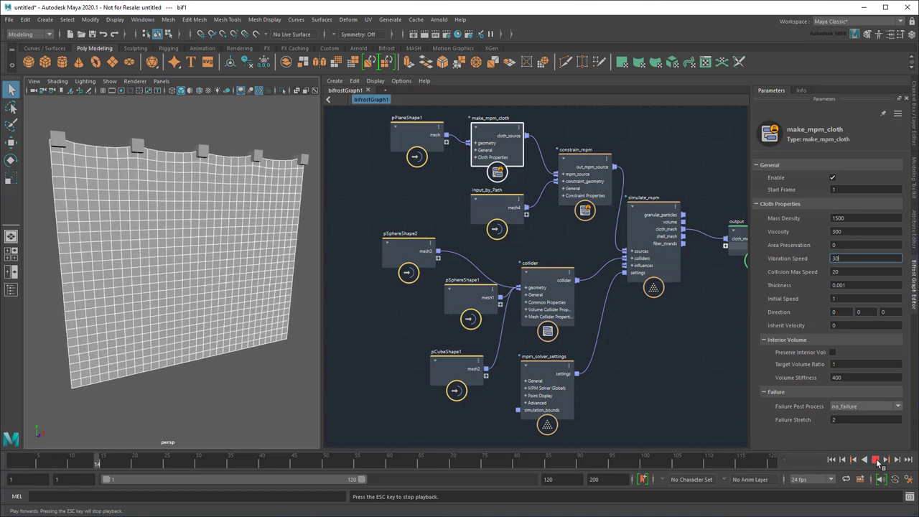
click(877, 462)
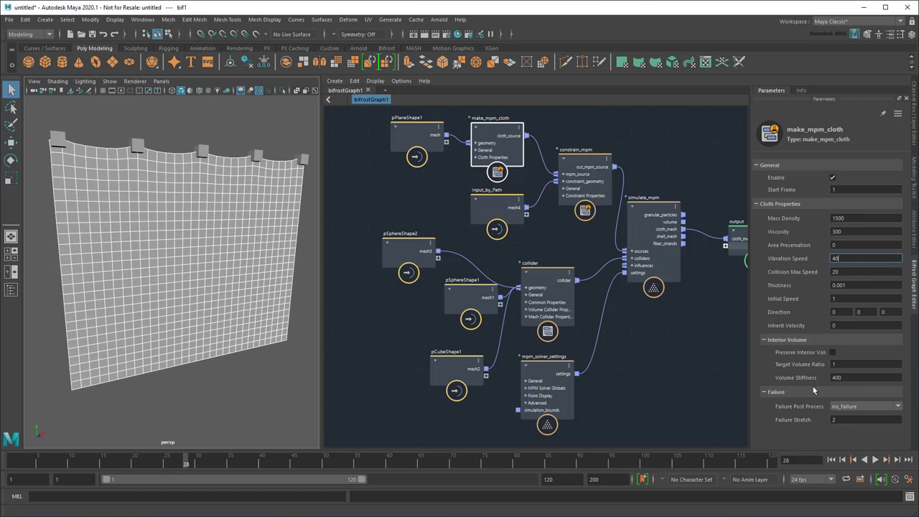
Step: Replay the cloth with Vibration Speed 40 to compare, then edit Area Preservation again
click(833, 460)
click(876, 460)
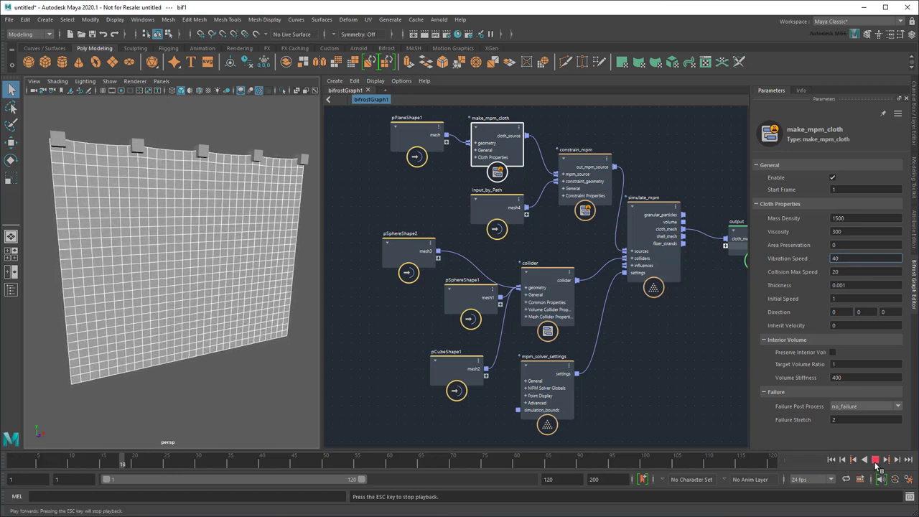
click(877, 462)
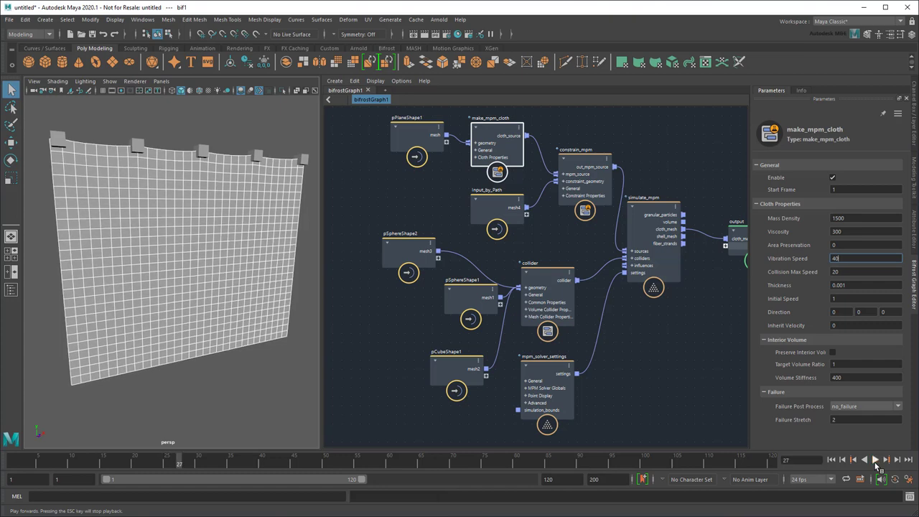
click(846, 245)
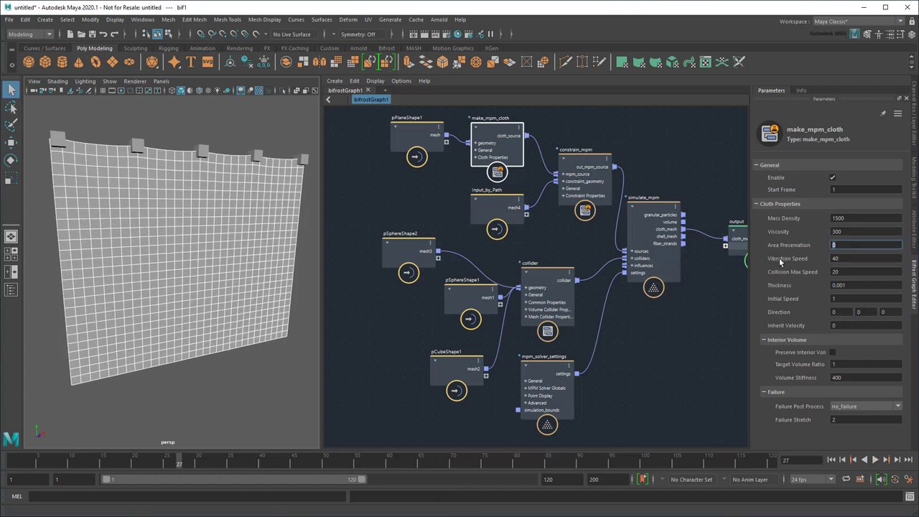
Step: Set Area Preservation to 0.5 and move mpm_solver_settings to the lower right
text(0.5)
key(Tab)
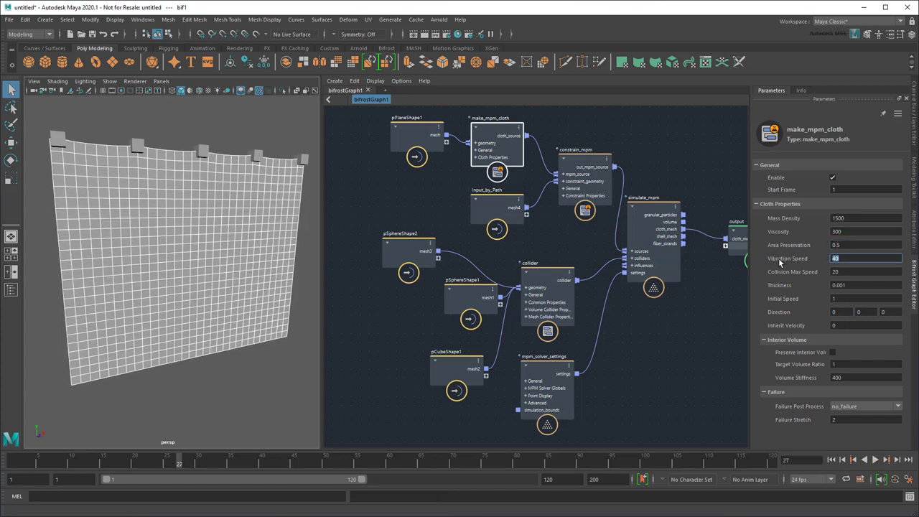
key(Tab)
drag(545, 368, 706, 377)
middle_drag(605, 359, 575, 289)
Step: Add a drag_influence node, connect it to simulate_mpm influences, and replay
key(Tab)
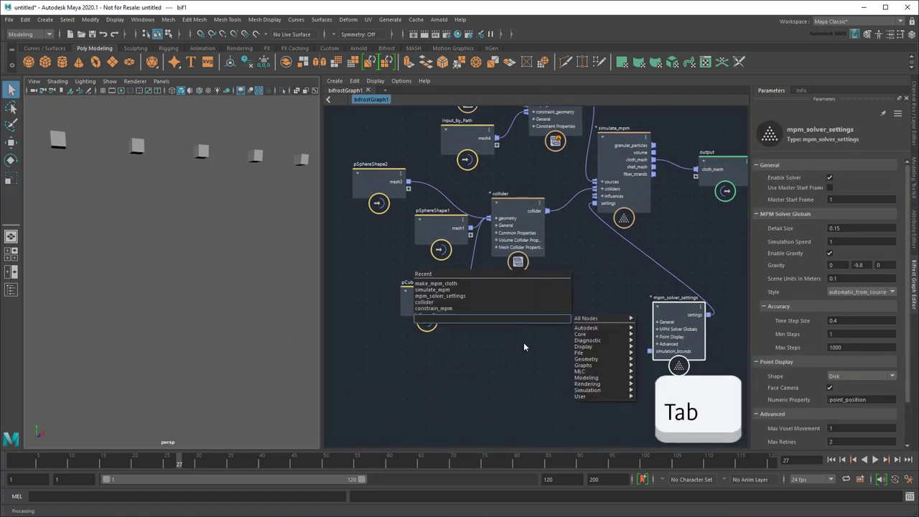
text(drag)
key(Return)
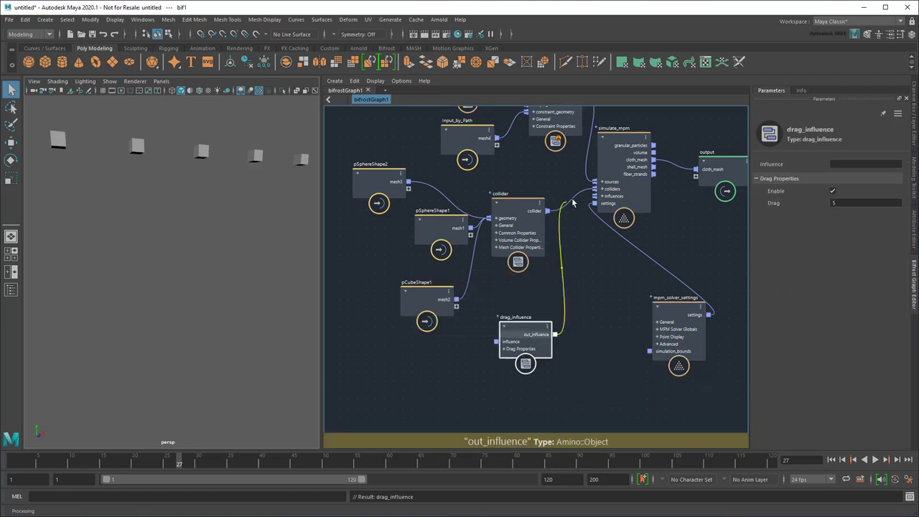
drag(585, 201, 595, 196)
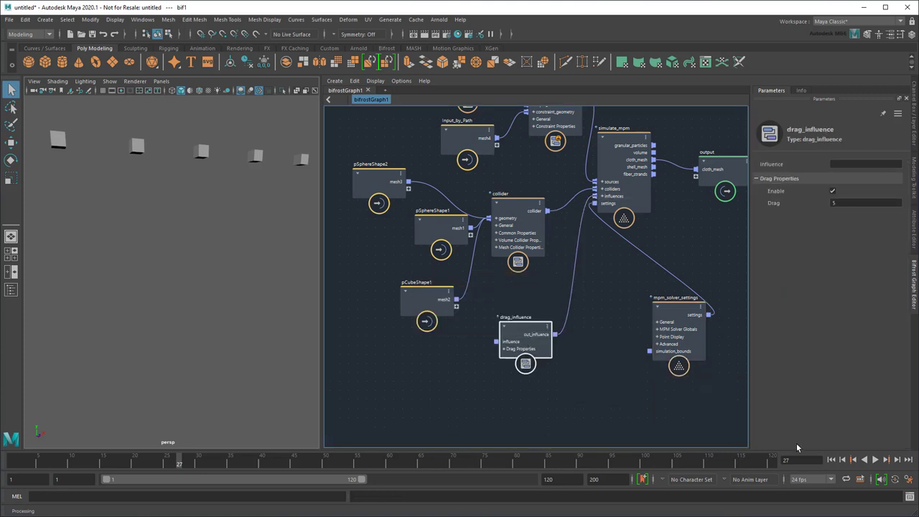
click(832, 463)
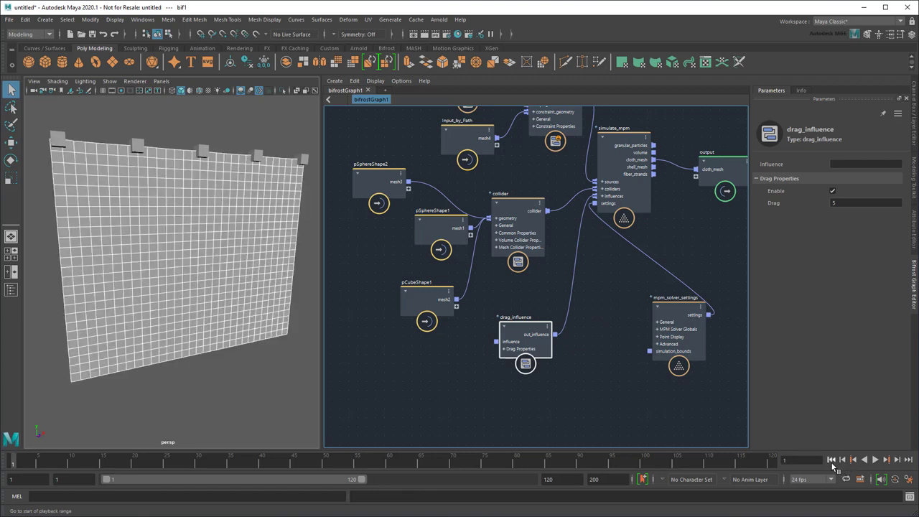
click(876, 462)
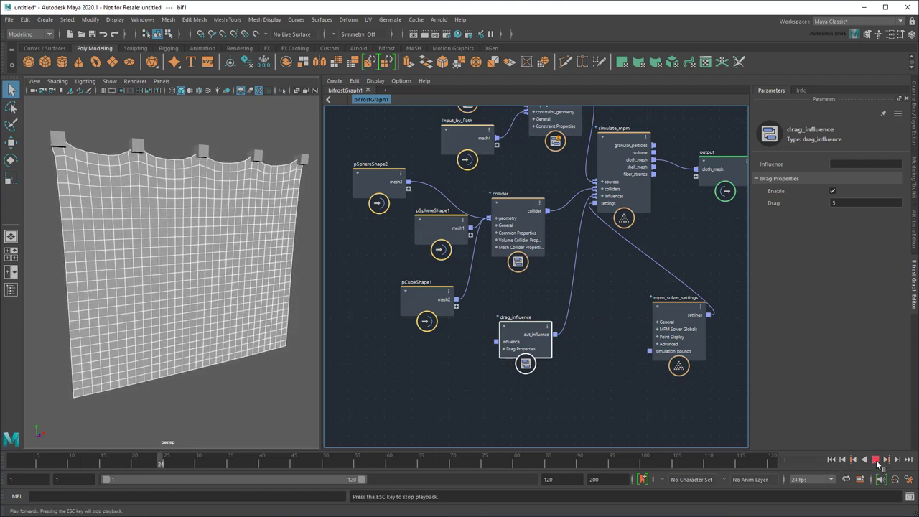
click(876, 462)
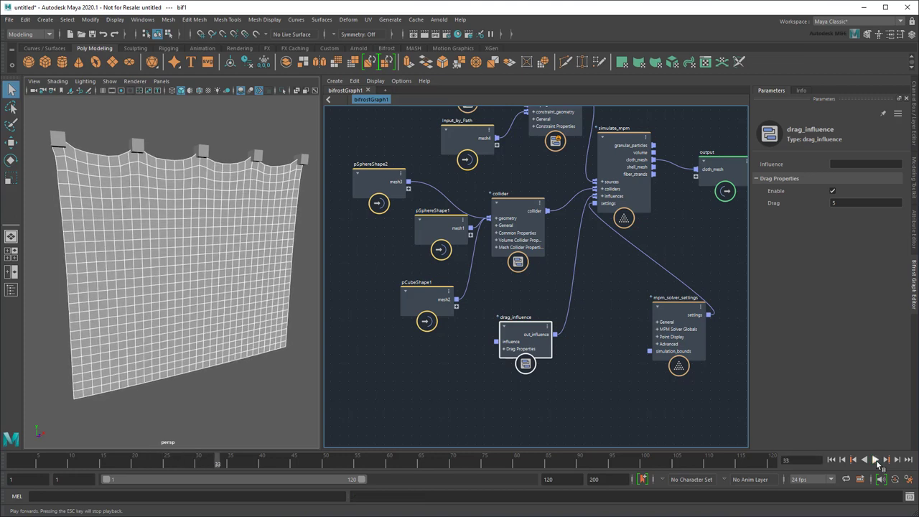
Step: Set Drag to 2, replay, and orbit to view the curtain edge-on
click(874, 201)
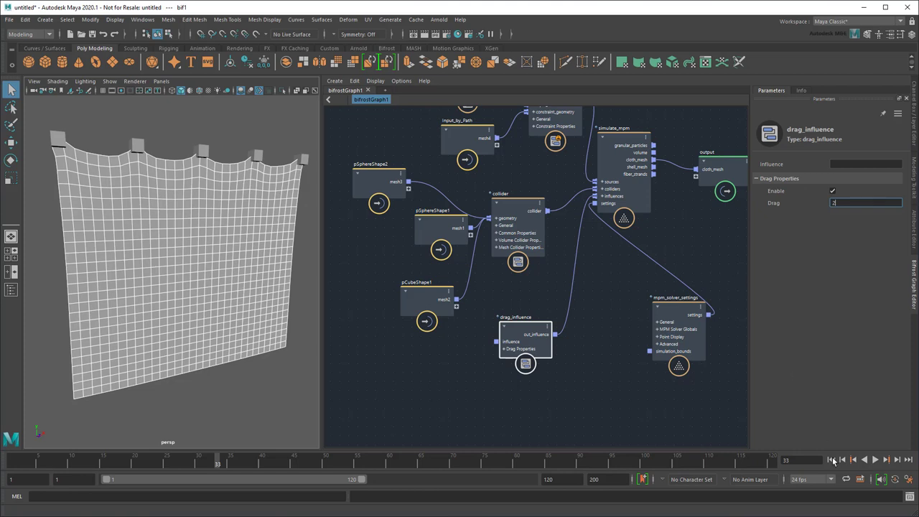
click(832, 461)
click(875, 460)
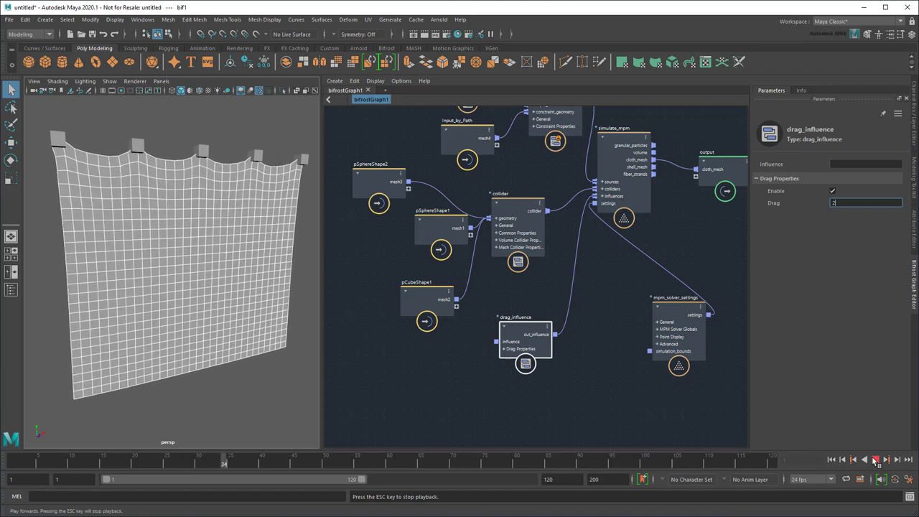
click(875, 460)
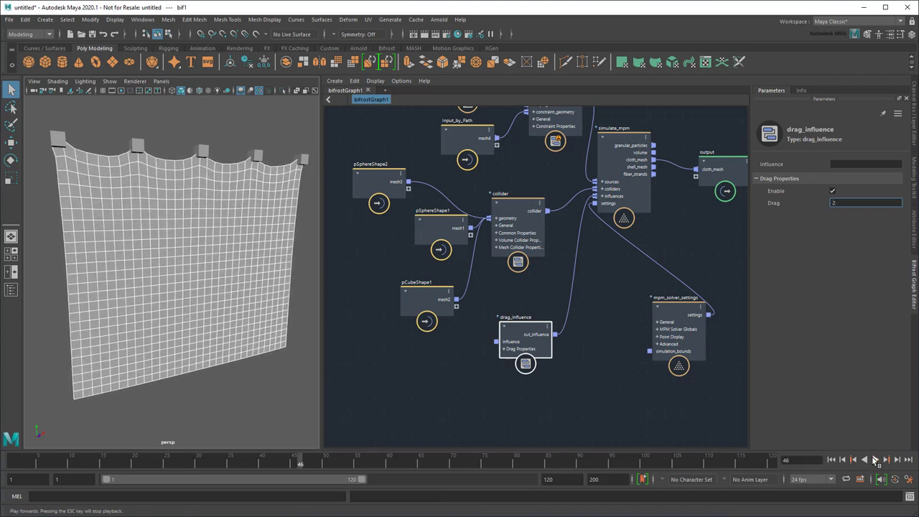
mouse_move(225, 376)
alt+mouse_down()
mouse_move(290, 376)
mouse_move(226, 376)
alt+mouse_up()
Step: Add a turbulence_influence node and wire it into simulate_mpm's influences
key(Tab)
click(424, 355)
key(Tab)
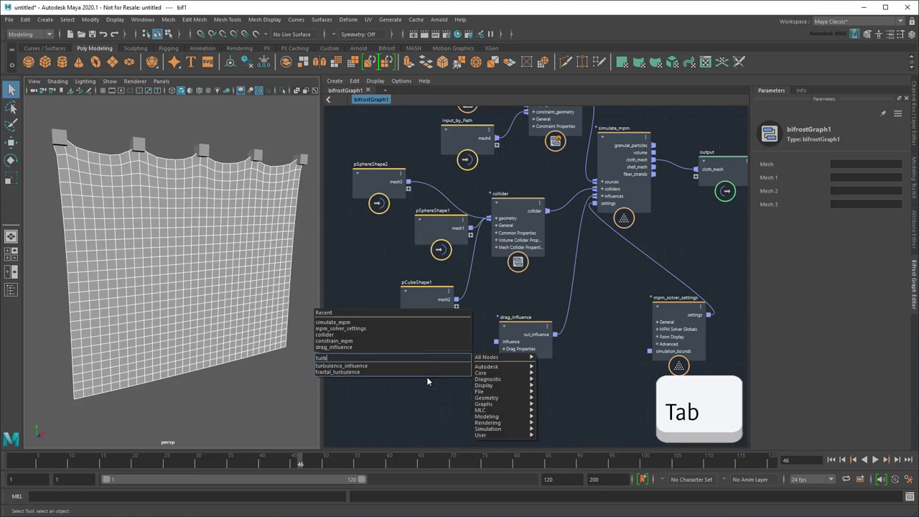
text(turbu)
key(Down)
key(Return)
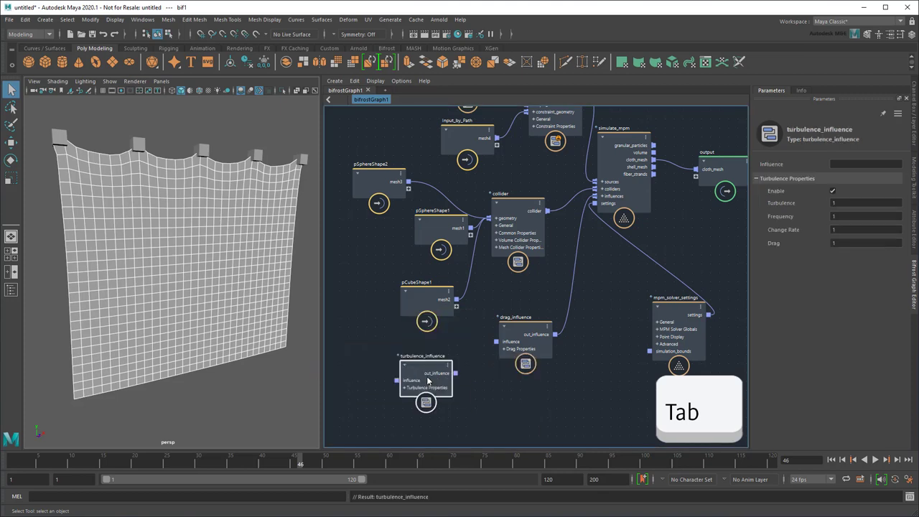
drag(431, 366, 594, 196)
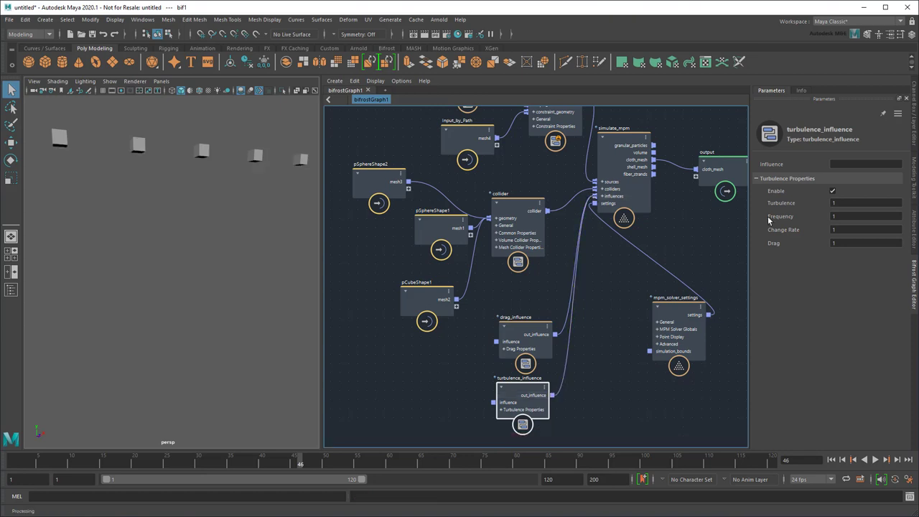
Step: Set Turbulence 10 and Frequency 15, then replay to frame 42 to see the ripples
click(866, 202)
text(10)
key(Tab)
text(15)
click(831, 460)
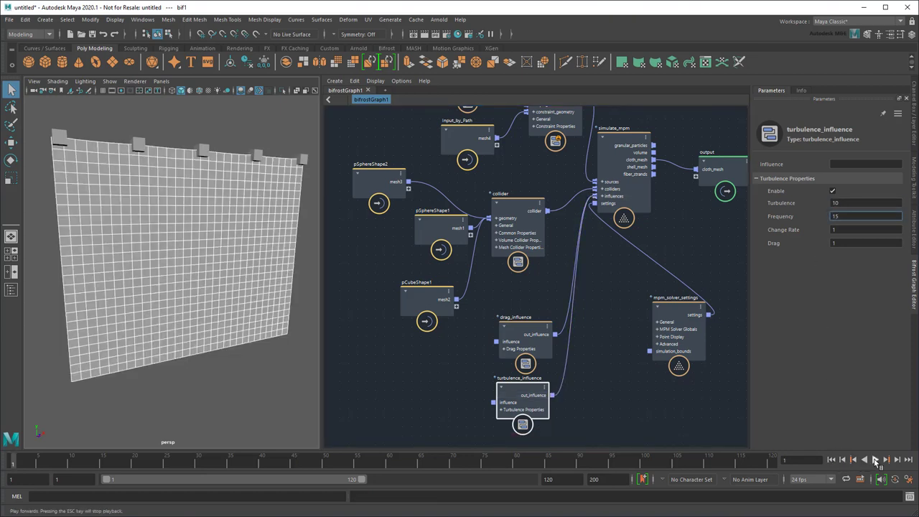
click(875, 460)
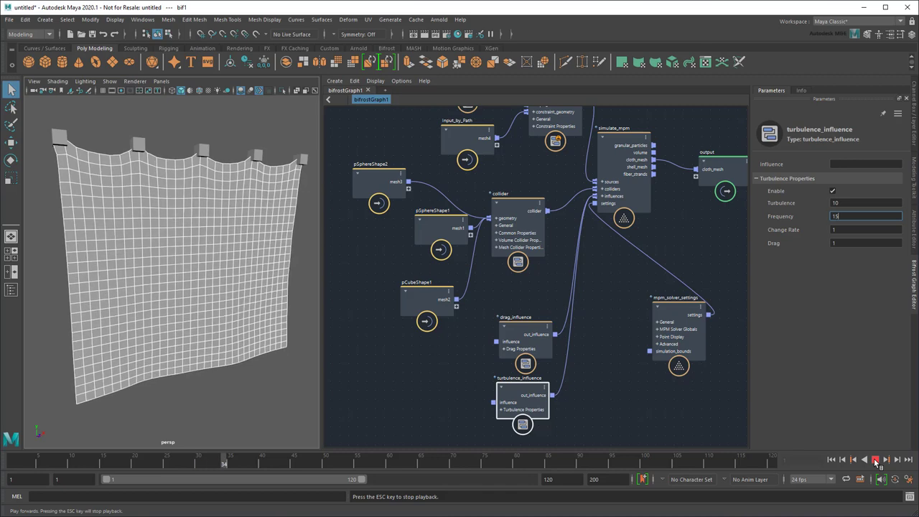
click(876, 463)
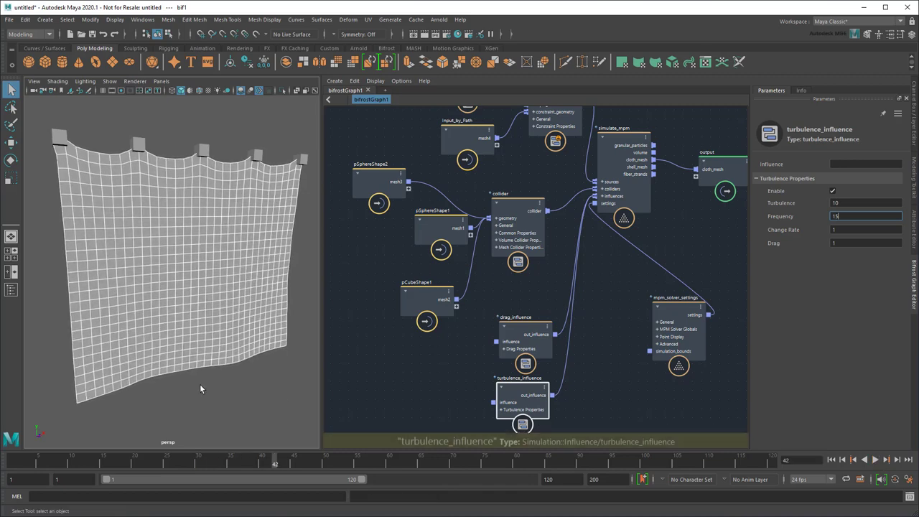
mouse_move(200, 383)
alt+mouse_down()
mouse_move(261, 371)
mouse_move(270, 400)
mouse_move(217, 367)
mouse_move(202, 374)
alt+mouse_up()
Step: Add a wind_influence node and wire it into the MPM solver's influences
click(422, 388)
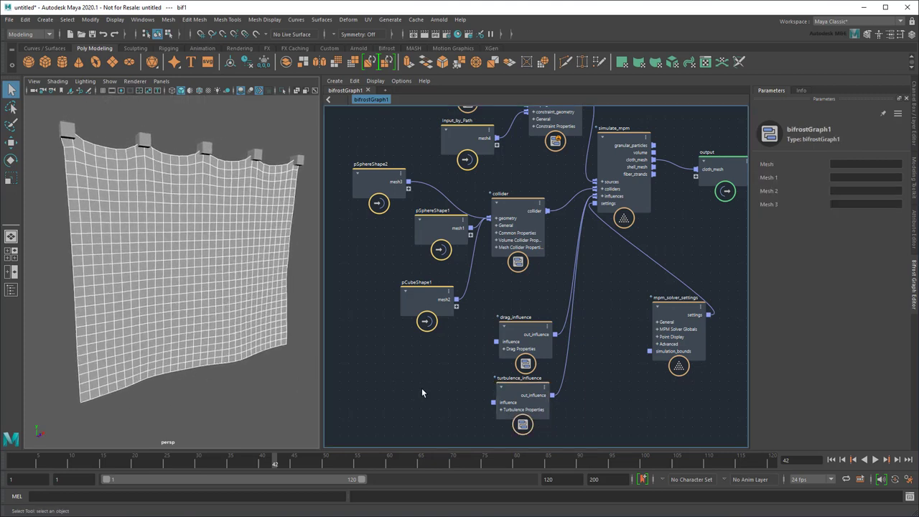
middle_drag(445, 391, 422, 307)
key(Tab)
key(Tab)
text(wind)
key(Return)
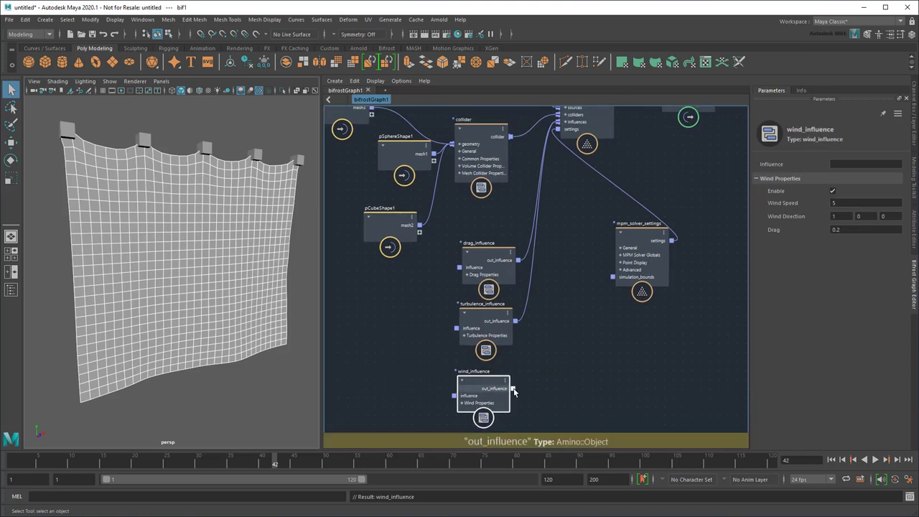
drag(512, 388, 558, 123)
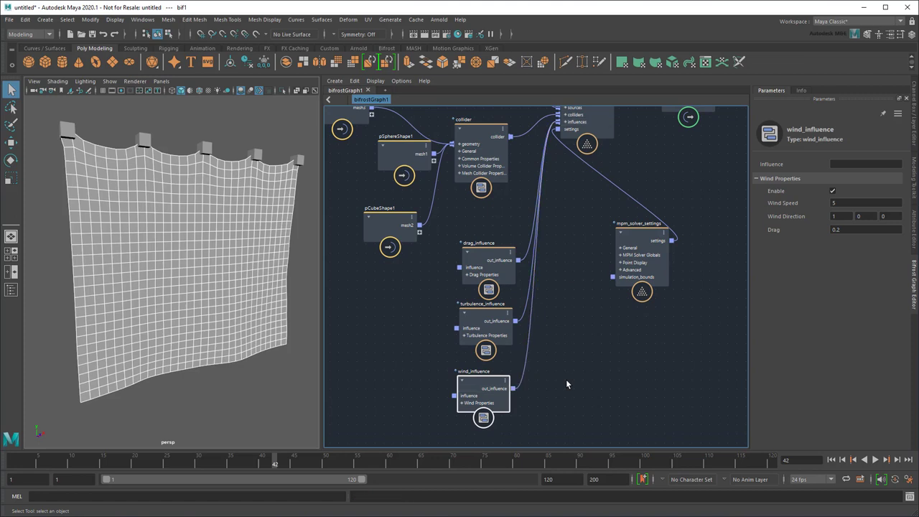
Step: Set Wind Speed 15 and replay the simulation to frame 22
text(1)
key(Tab)
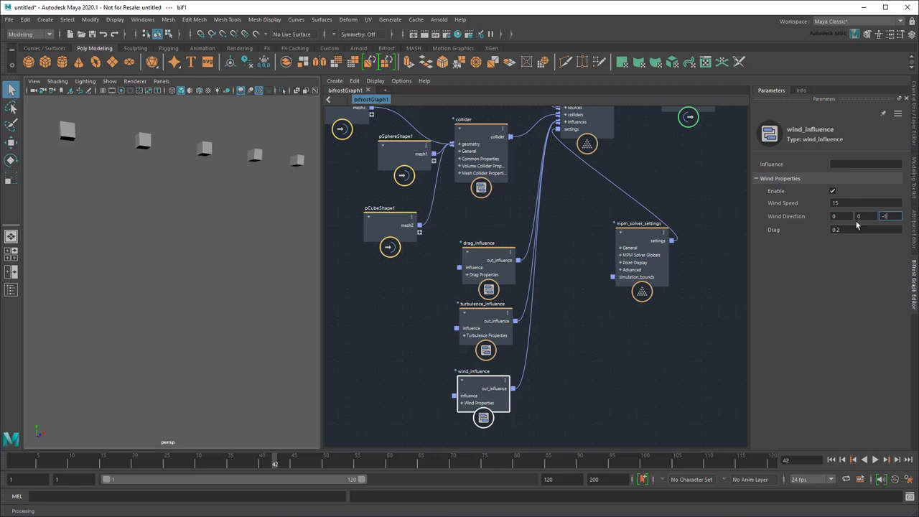
click(832, 460)
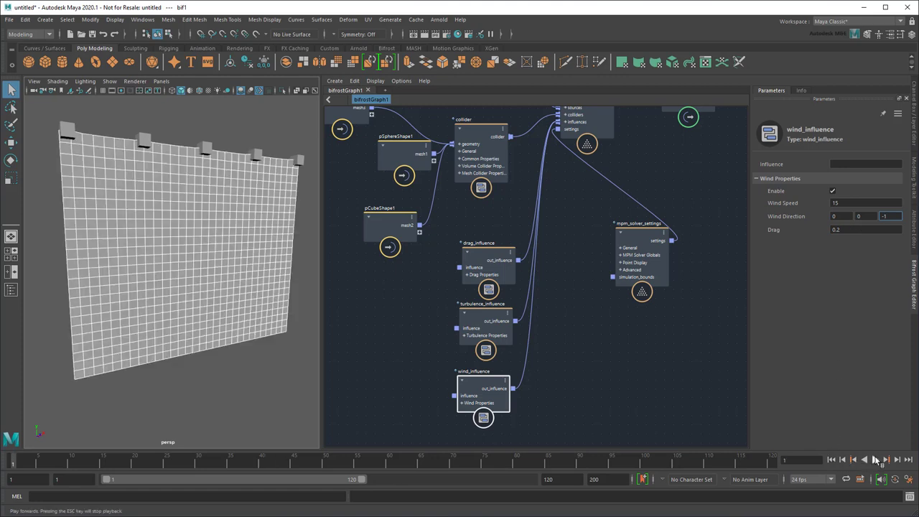
click(876, 460)
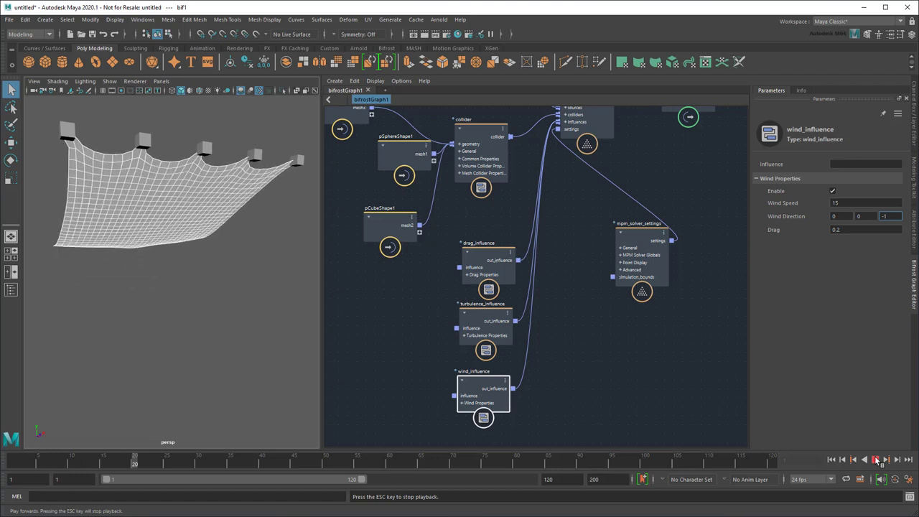
click(876, 460)
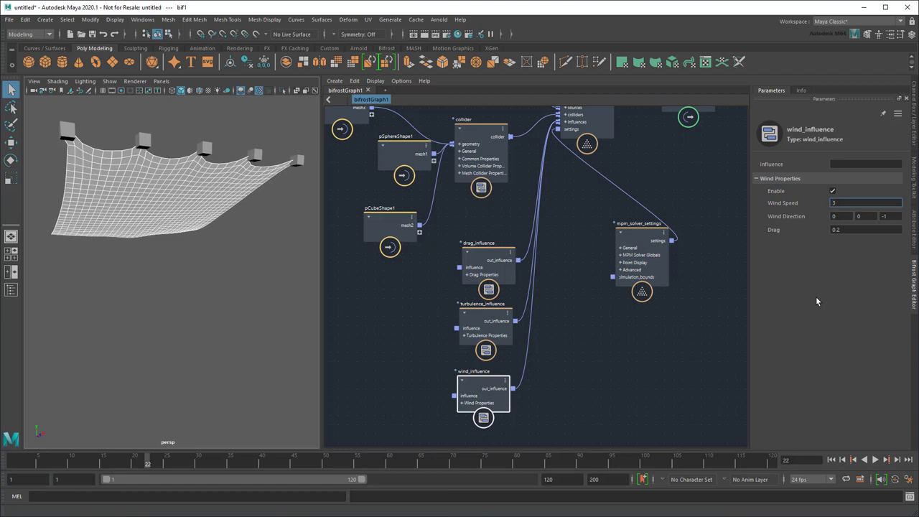
Step: Replay with the weaker Wind Speed 3 to frame 36 and orbit around the curtain
click(832, 460)
click(876, 460)
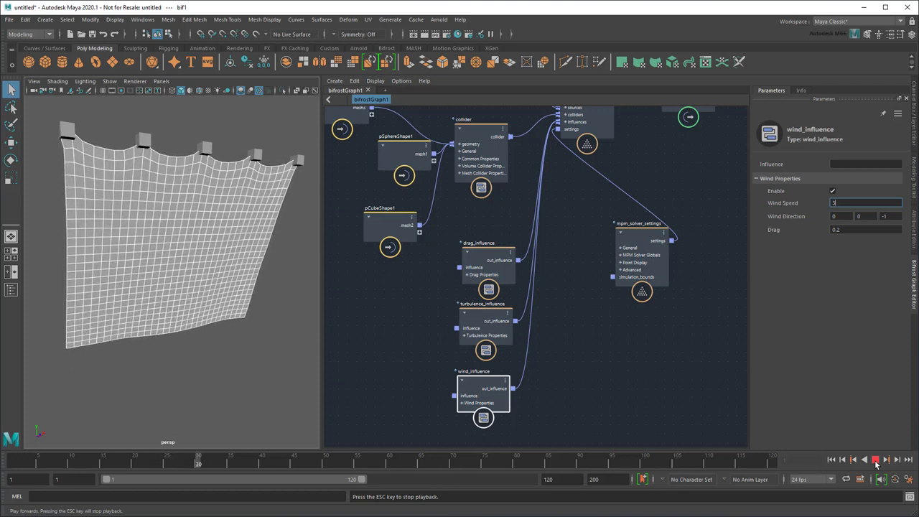
click(875, 461)
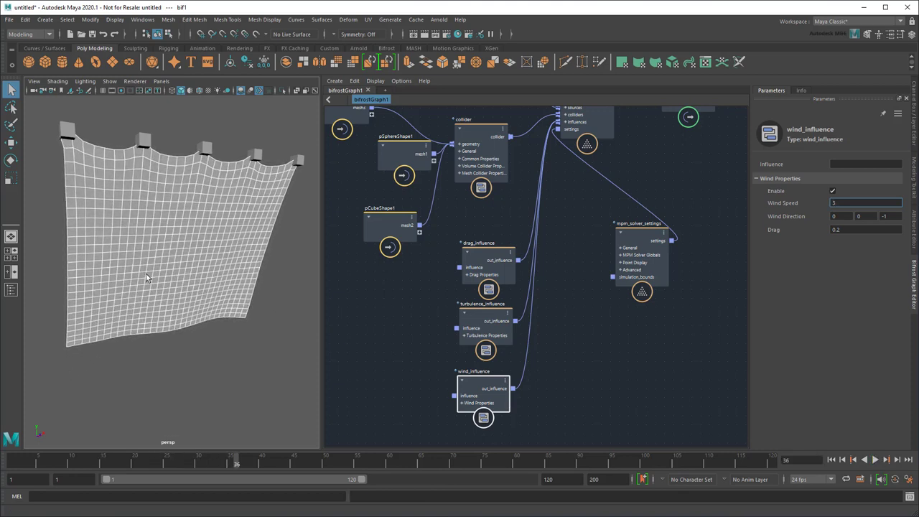
alt+drag(146, 279, 212, 331)
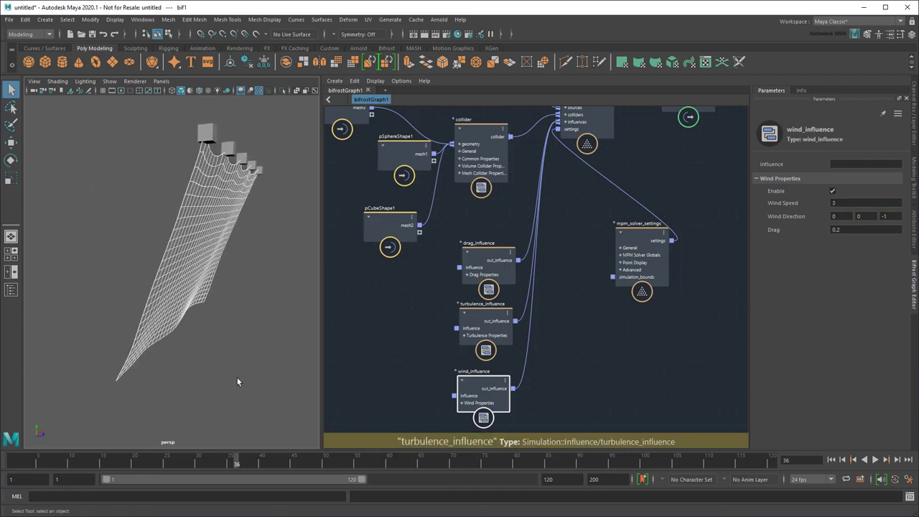
alt+drag(238, 381, 201, 380)
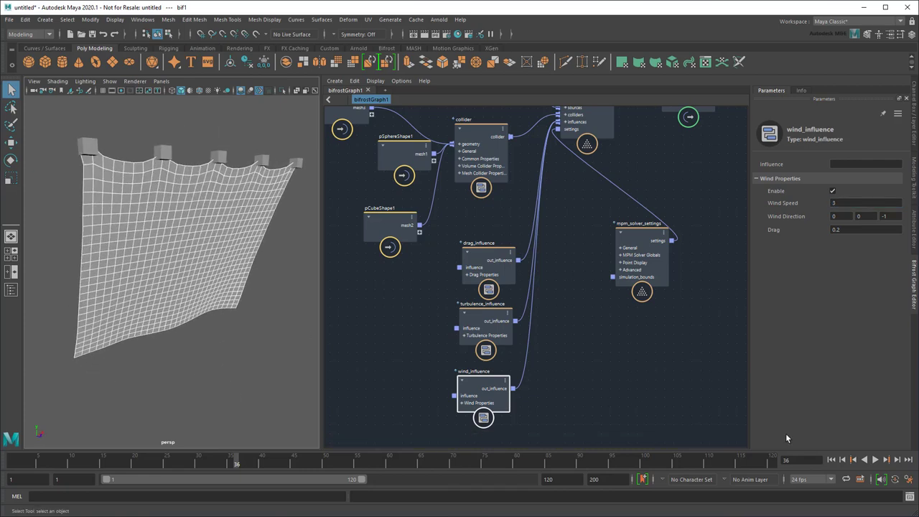
click(833, 460)
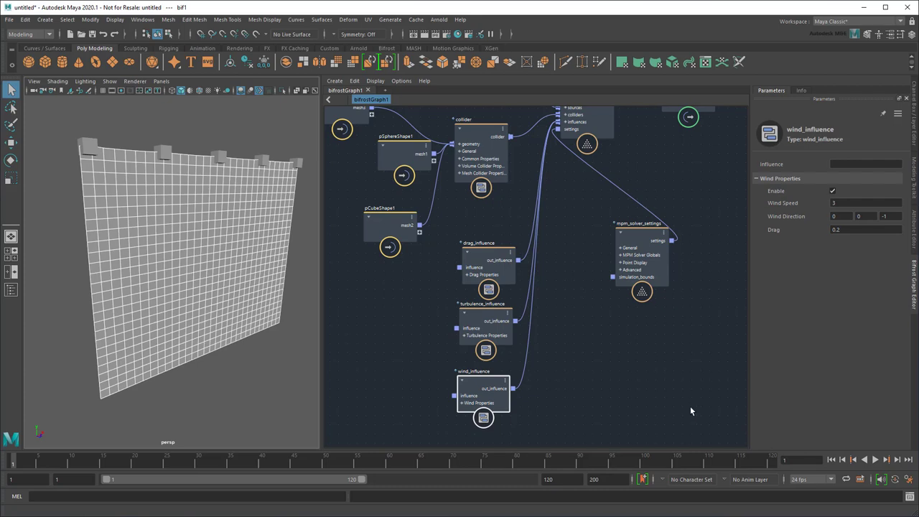
Step: Load the cigarette_smoke example from the Bifrost Browser's Smoke presets
click(137, 20)
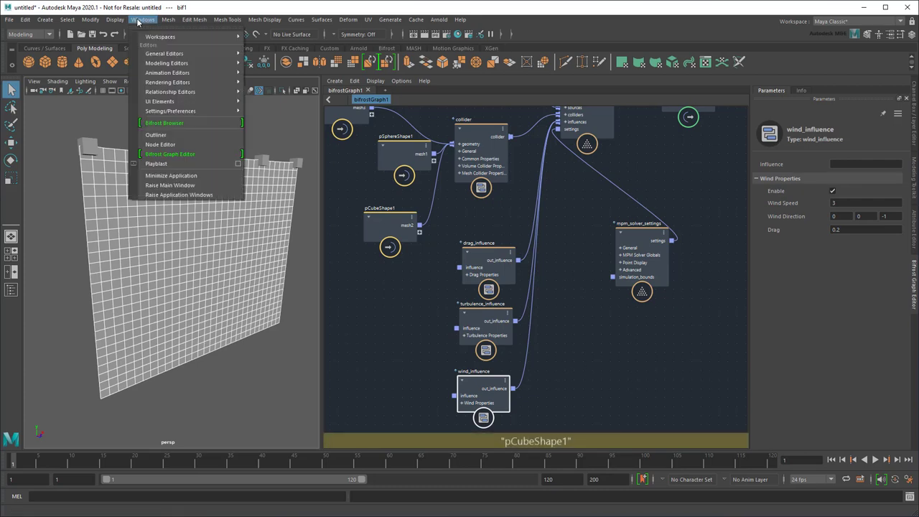
click(207, 124)
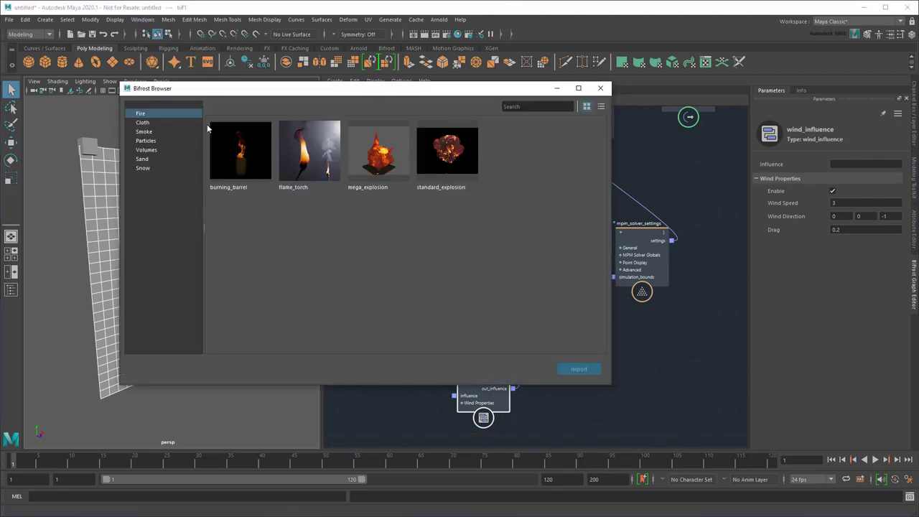
click(147, 132)
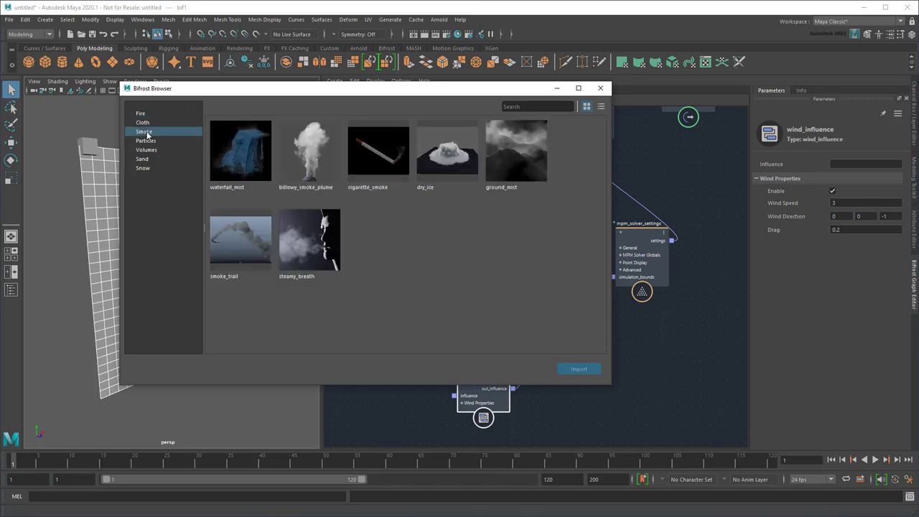
double_click(379, 173)
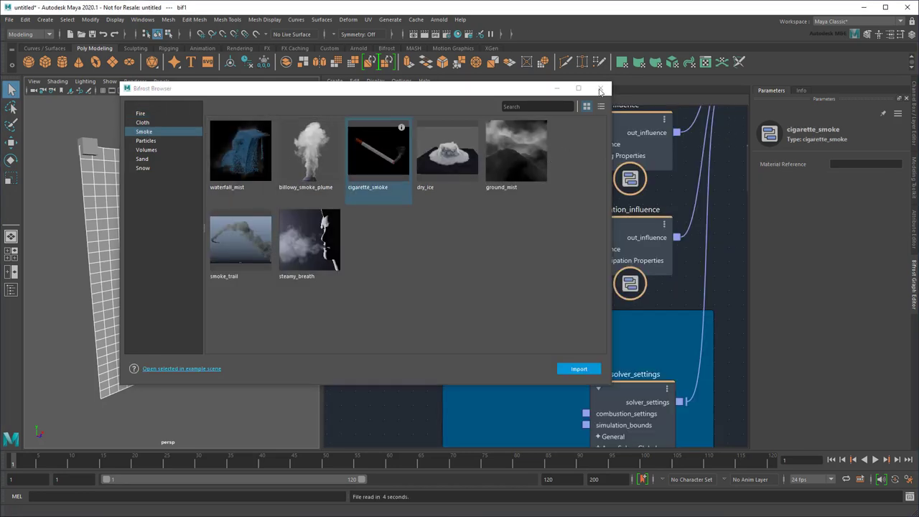
click(600, 88)
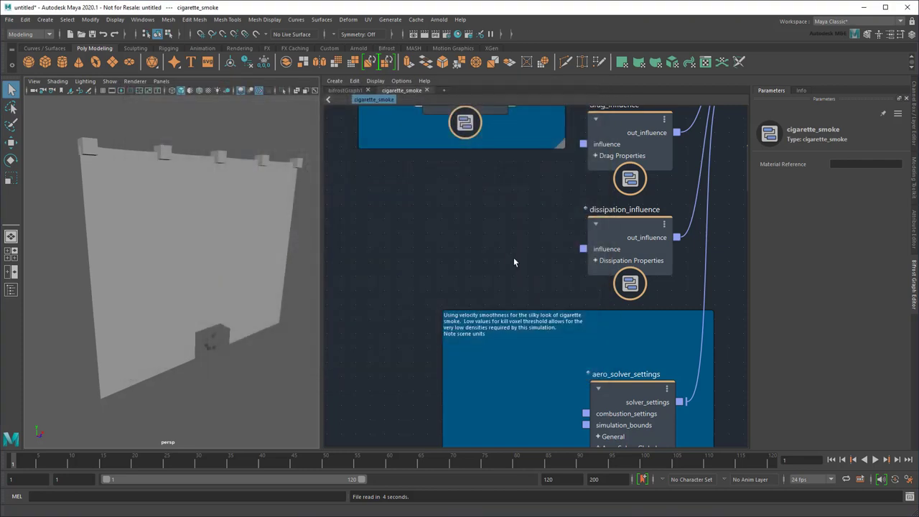
Step: Copy the random_magnitude node from the cigarette_smoke graph
middle_drag(505, 247, 512, 374)
click(495, 270)
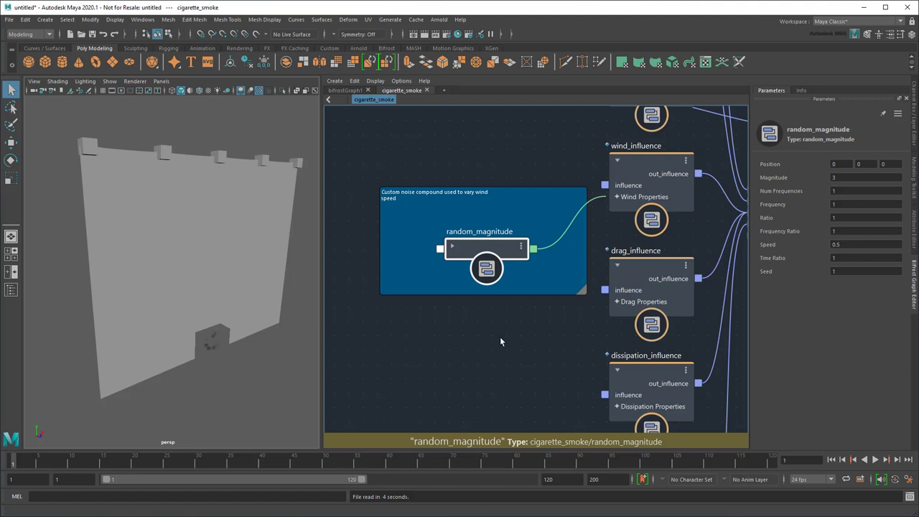
key(ctrl+c)
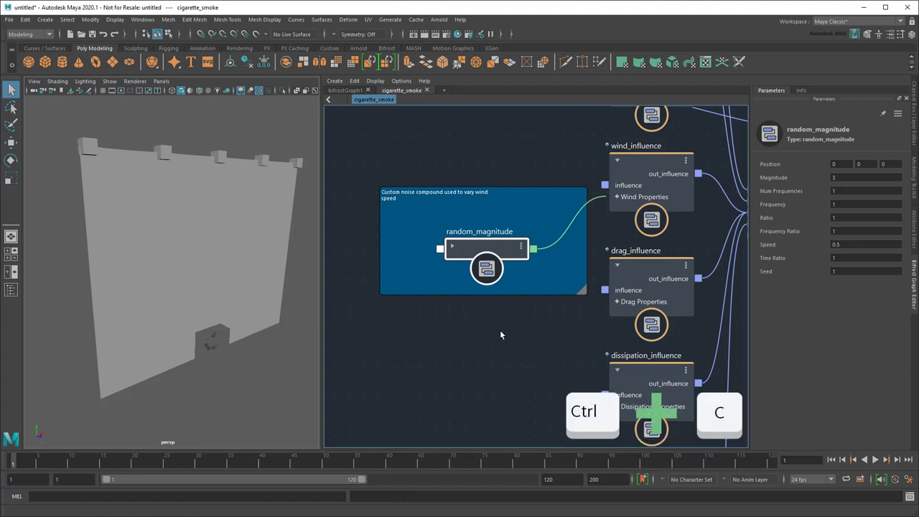
Step: Paste random_magnitude into bifrostGraph1 and expand its ports
click(346, 90)
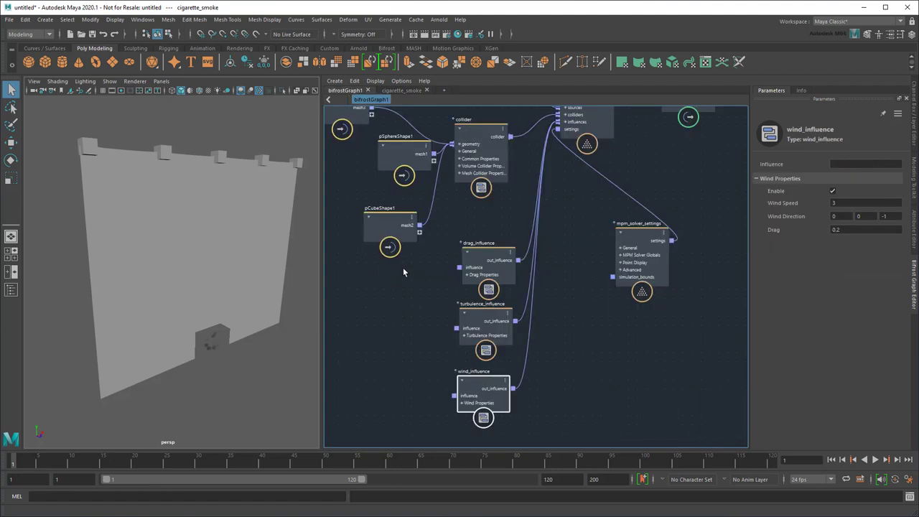
key(ctrl+v)
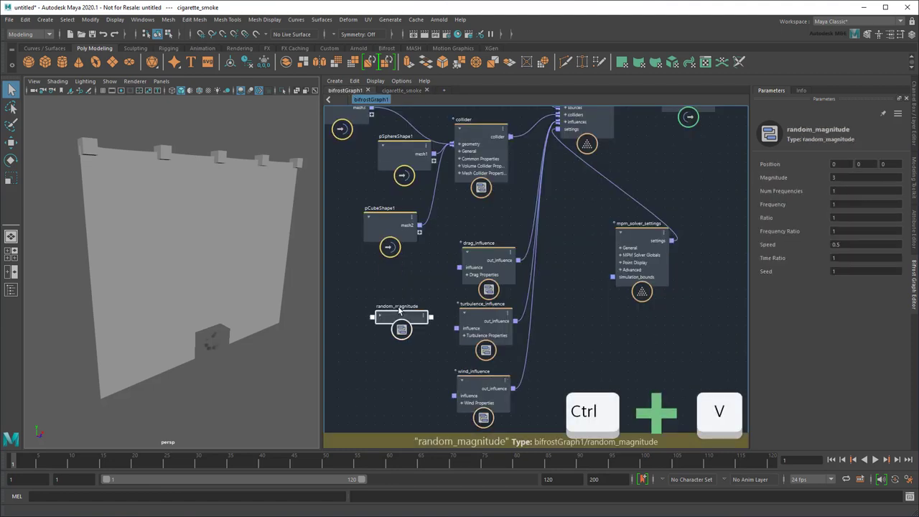
middle_drag(381, 366, 448, 333)
scroll(431, 331, up, 2)
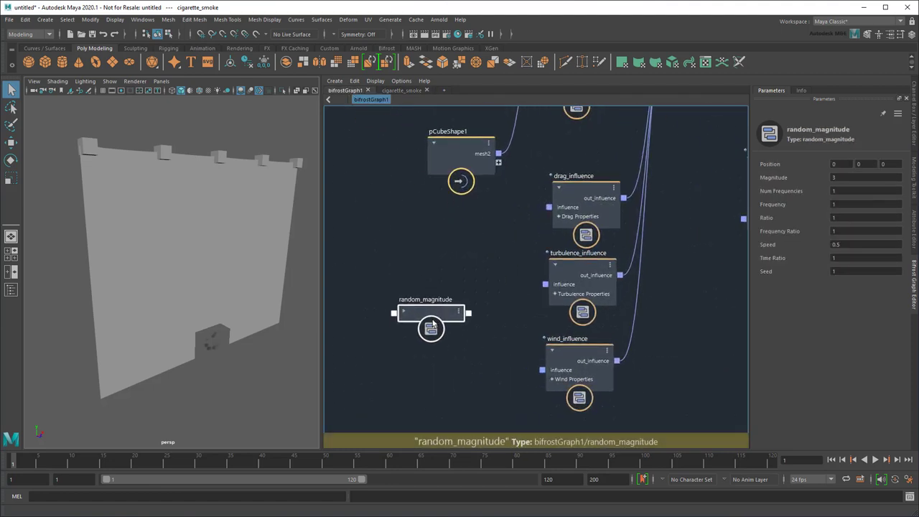
click(399, 324)
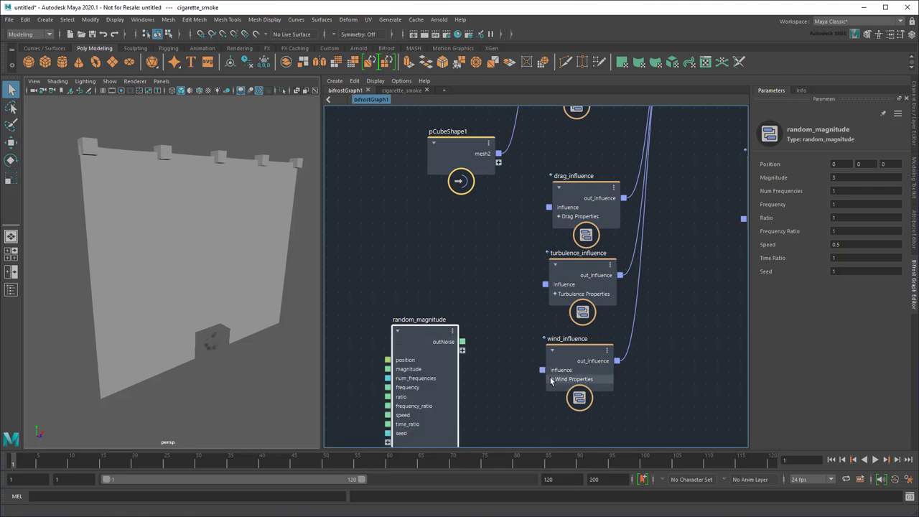
Step: Wire random_magnitude's outNoise into wind_influence's wind_speed
click(551, 380)
click(551, 379)
middle_drag(505, 338, 509, 243)
drag(466, 246, 545, 303)
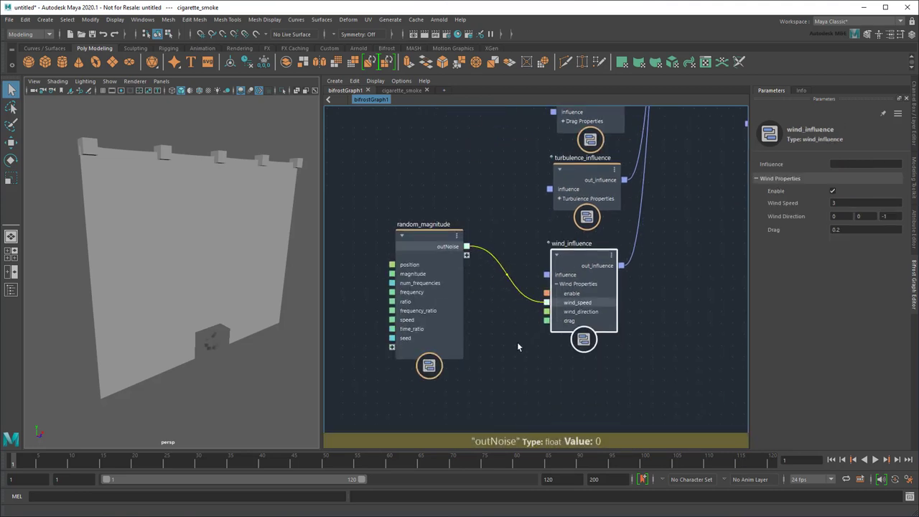
Step: Set random_magnitude's Magnitude to 10 and Num Frequencies to 2
click(419, 241)
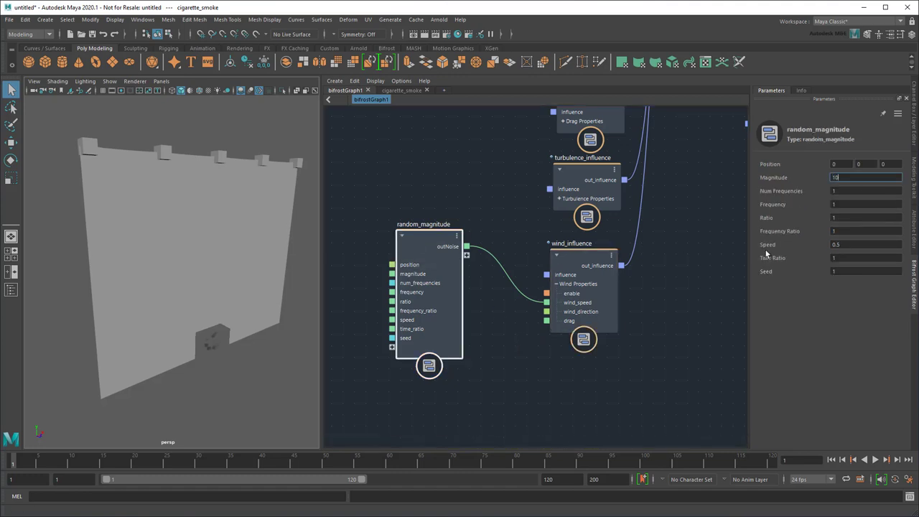
text(10)
key(Tab)
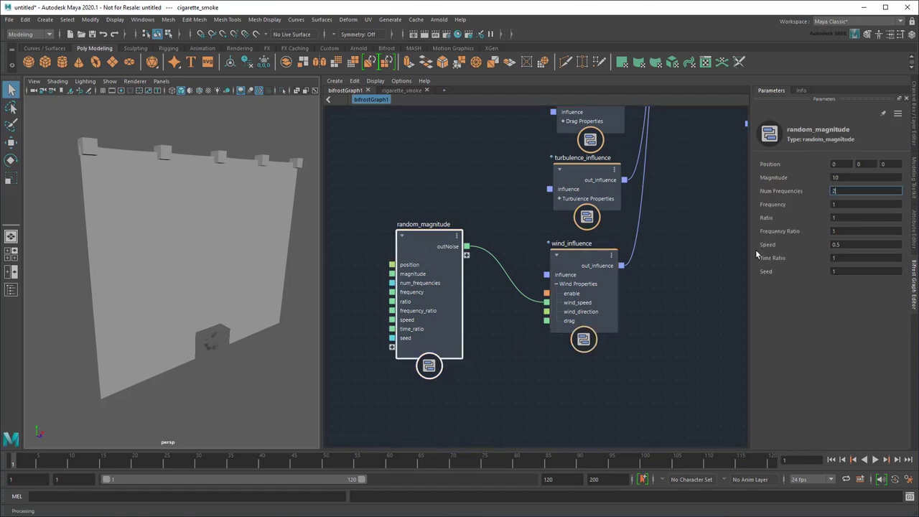
click(12, 290)
Step: Delete the cigarette_smoke graph from the Outliner
click(70, 293)
key(Delete)
click(11, 290)
Step: Play to frame 95 to watch the curtain gust, then inspect it from the side
click(876, 460)
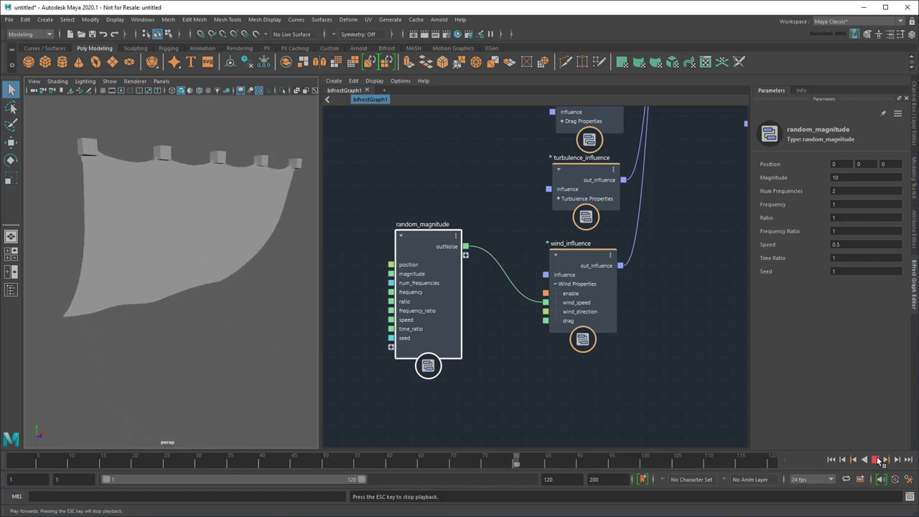
click(878, 460)
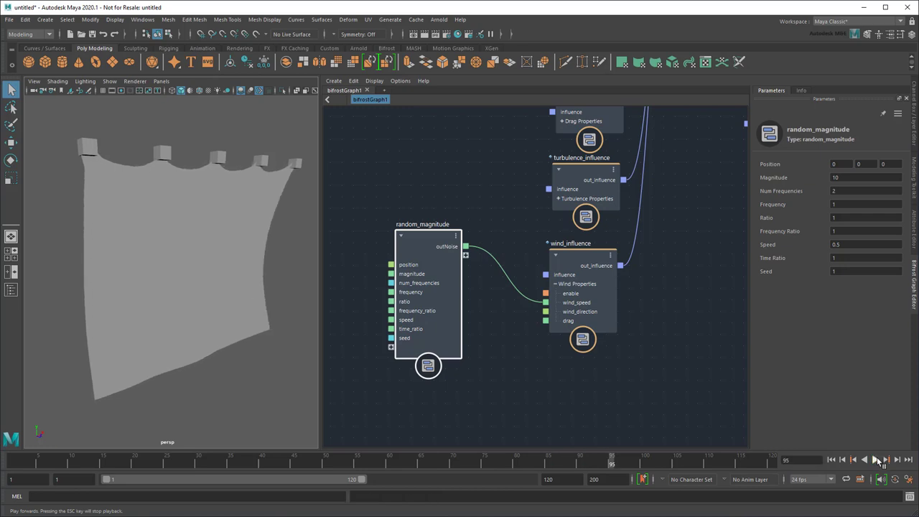
click(212, 325)
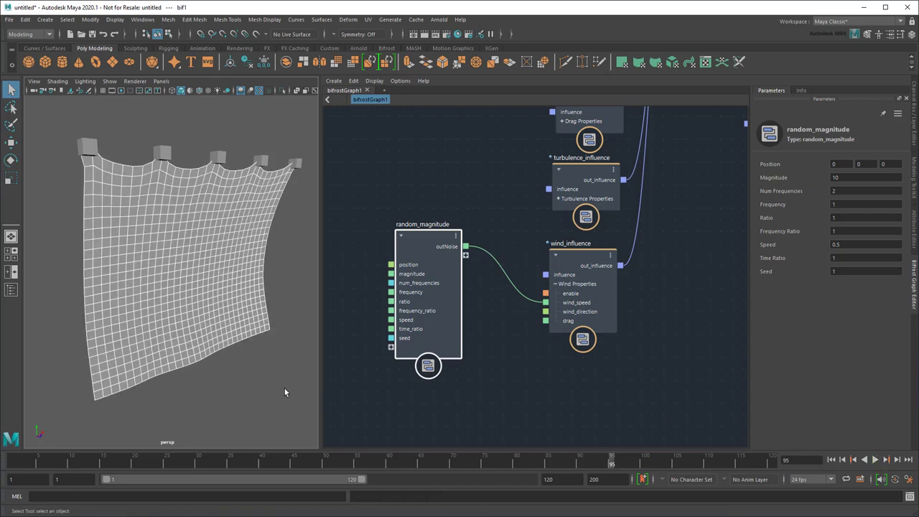
alt+drag(285, 392, 316, 386)
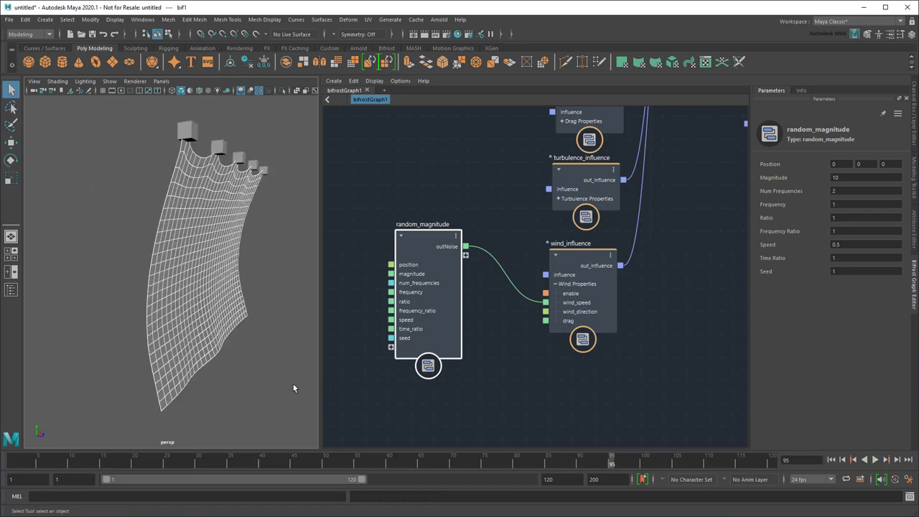
middle_drag(490, 347, 587, 346)
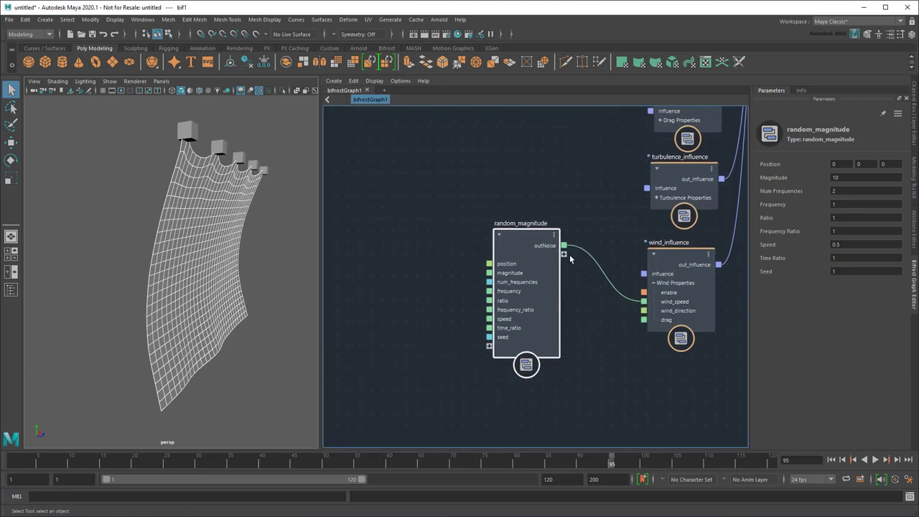
Step: Insert an absolute_value node between random_magnitude's outNoise and the wind_speed input
key(Tab)
drag(532, 247, 418, 247)
text(abso)
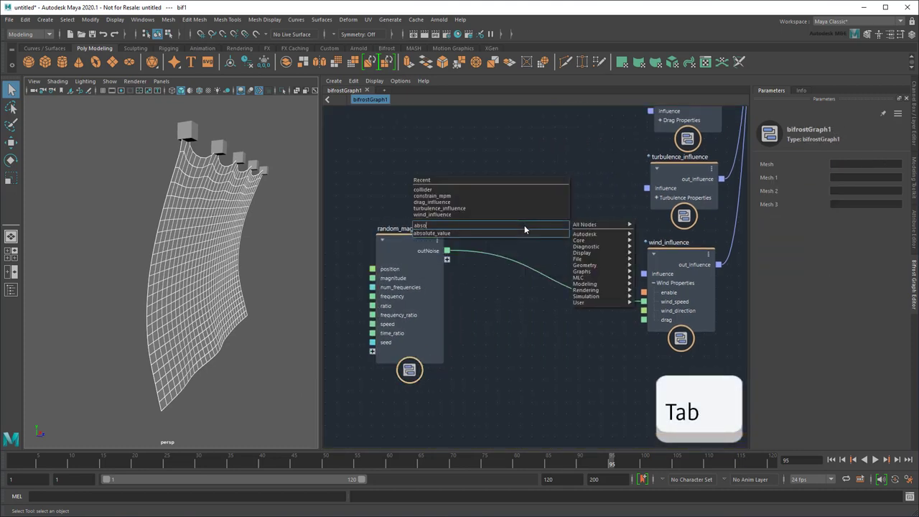
key(Return)
drag(643, 302, 456, 292)
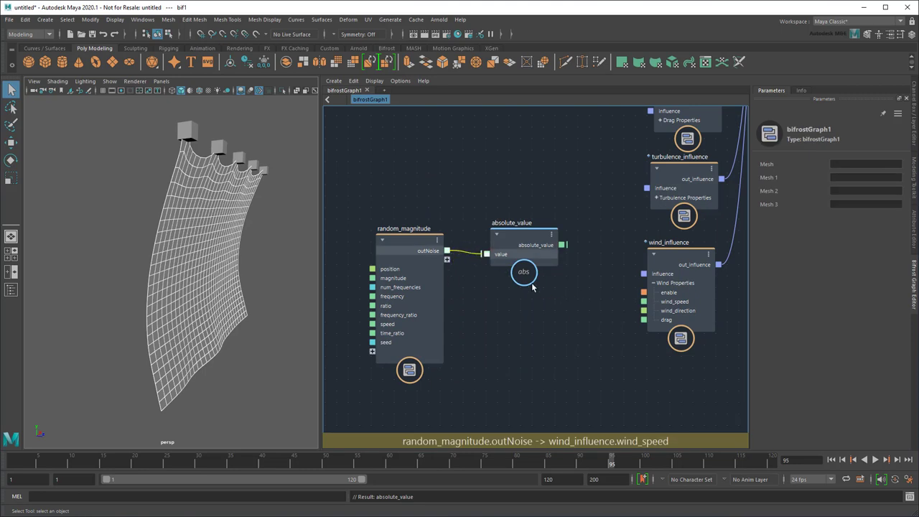
drag(563, 245, 645, 302)
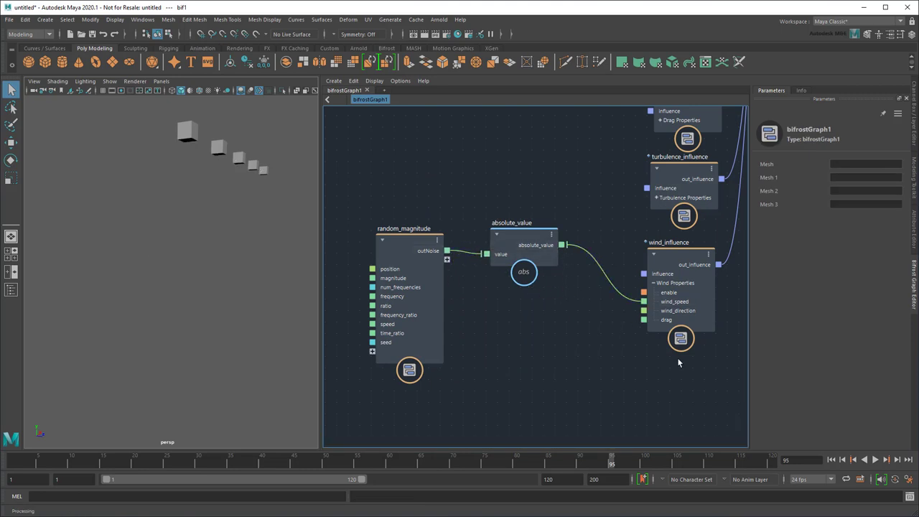
Step: Replay the simulation from frame 1 to frame 93 to see the curtain billow one way
click(832, 460)
click(875, 463)
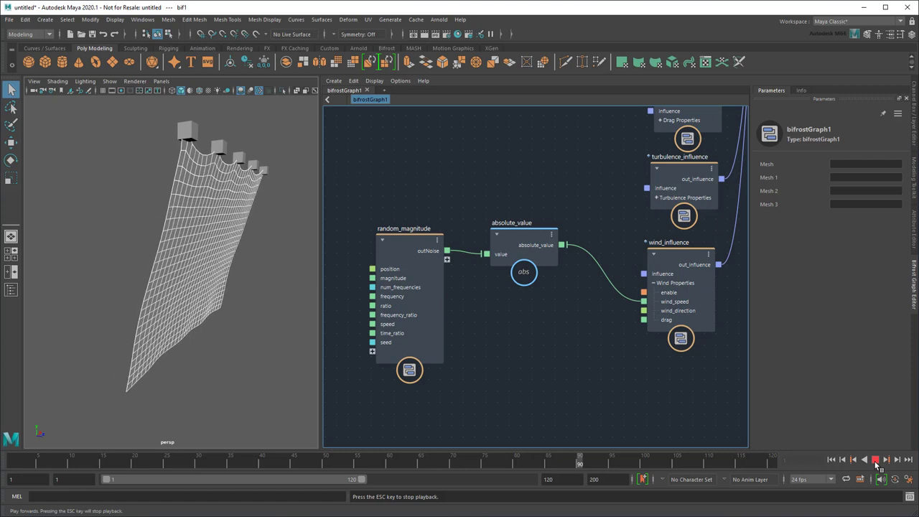
click(875, 460)
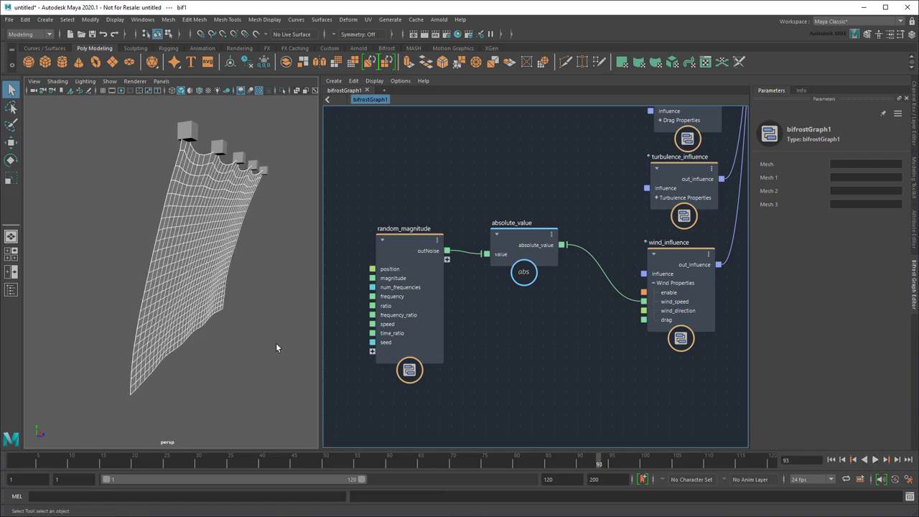
alt+drag(271, 343, 165, 349)
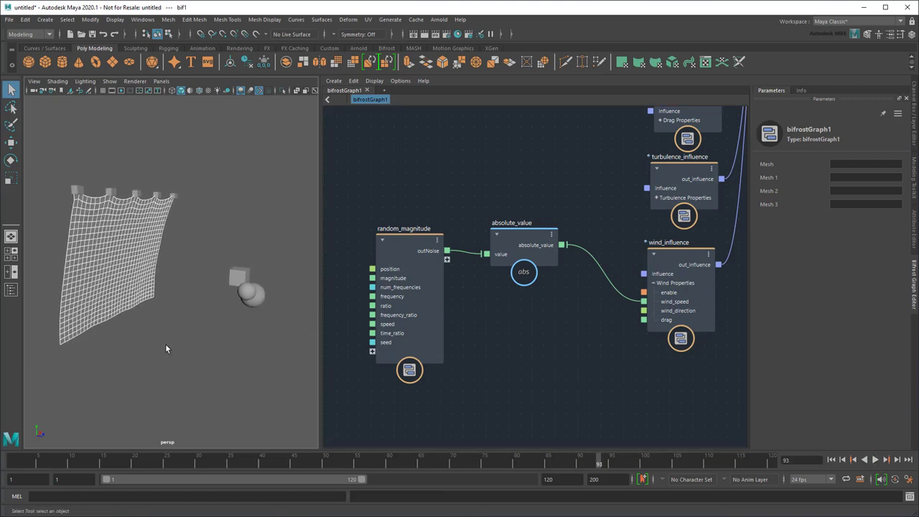
Step: Keyframe the sphere collider at frame 1, then move it along X into the curtain and key it again
click(256, 305)
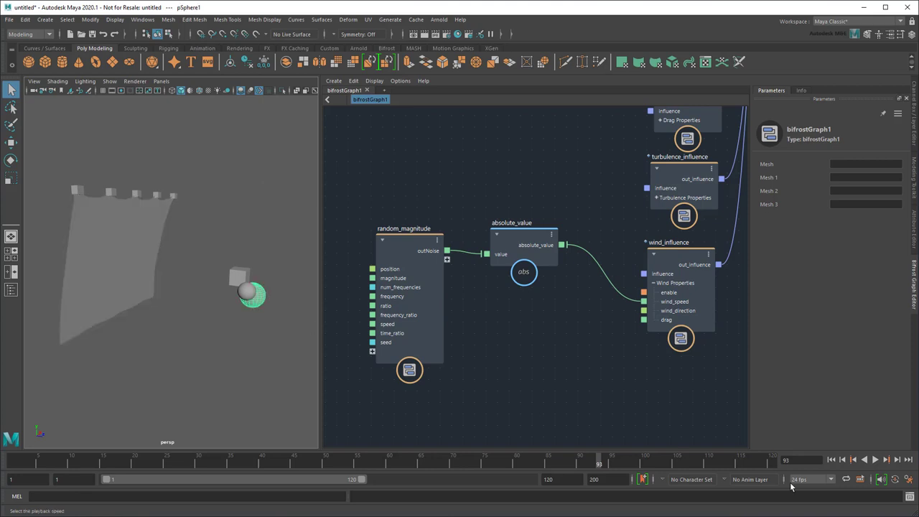
click(831, 460)
key(s)
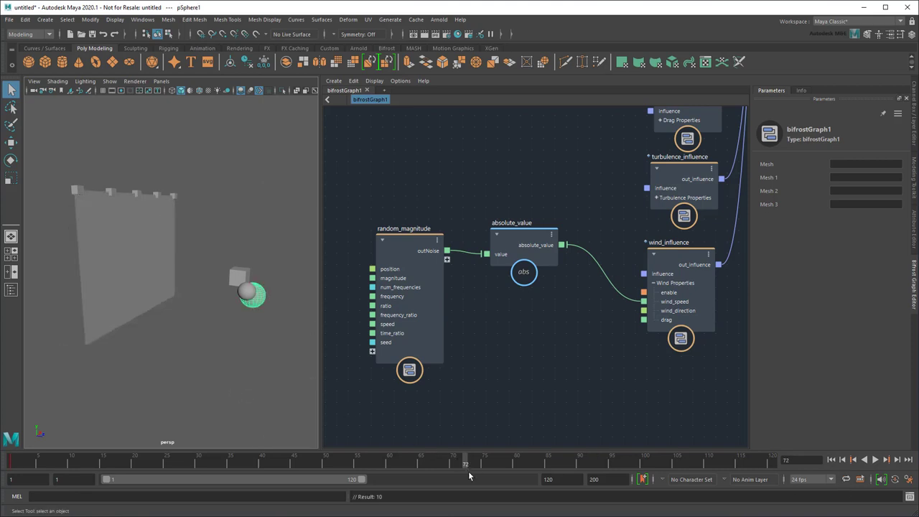
key(w)
drag(303, 302, 190, 295)
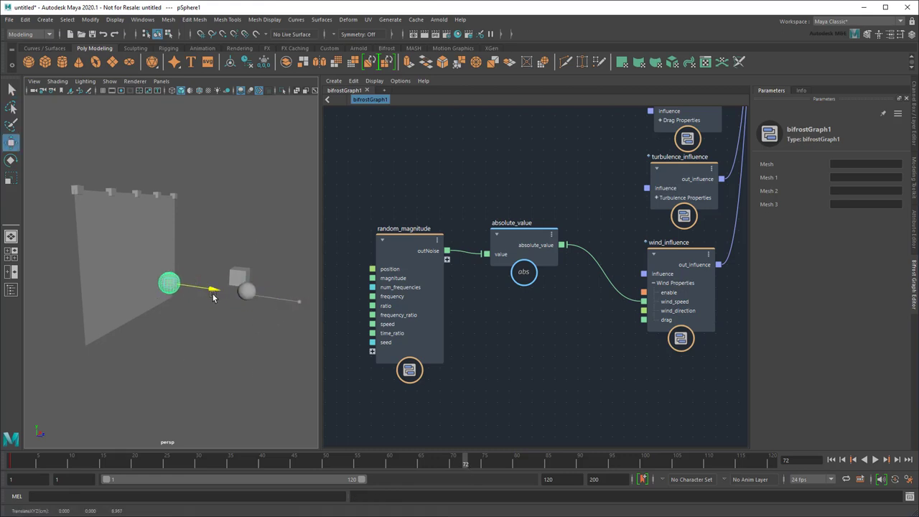
alt+drag(176, 352, 225, 370)
key(s)
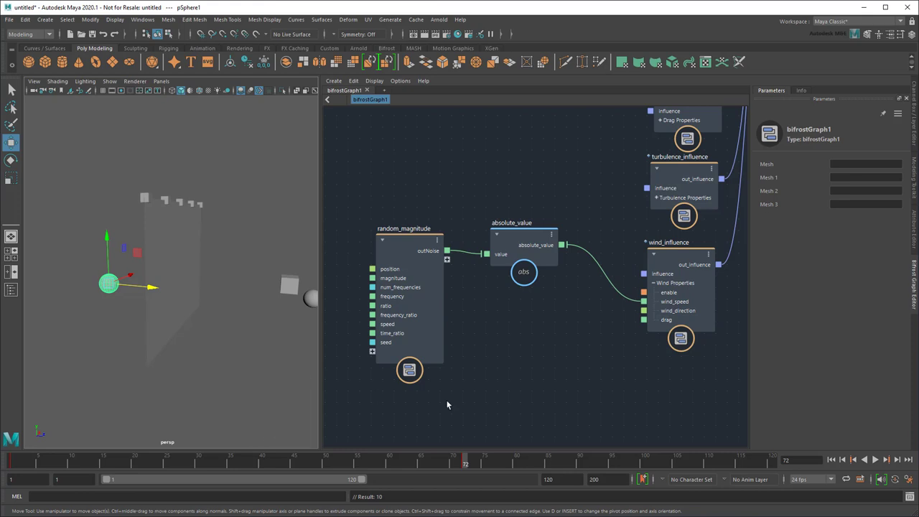
Step: Play to frame 68 to see the cloth pushed out of shape, then show mpm_solver_settings
click(200, 287)
key(f)
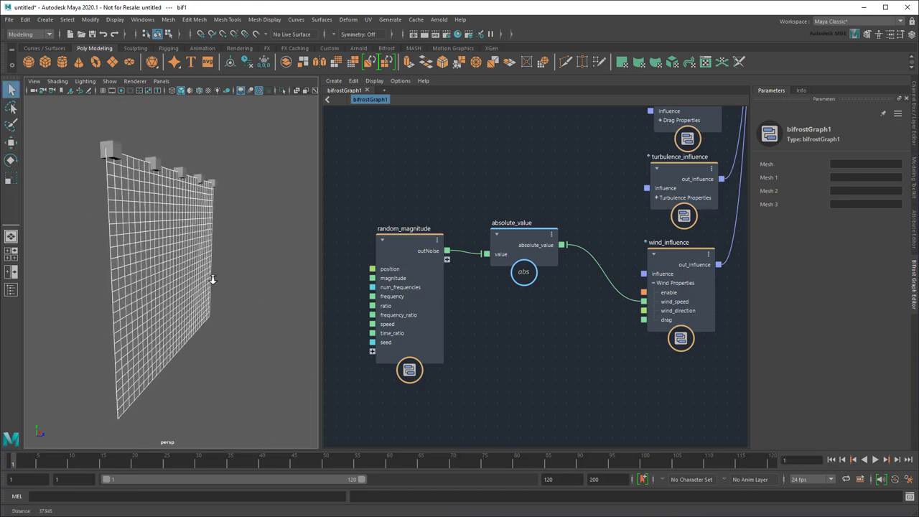
click(882, 460)
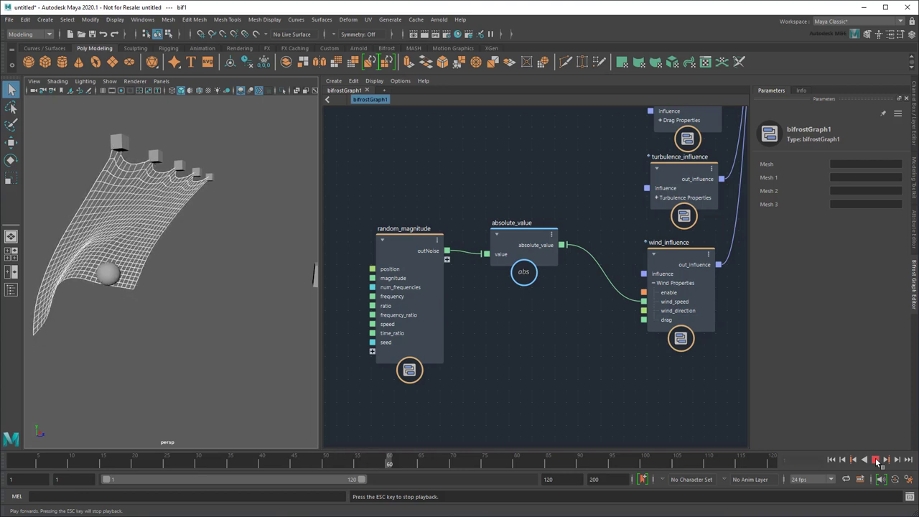
click(876, 460)
alt+drag(172, 295, 219, 318)
scroll(195, 314, up, 5)
scroll(201, 332, down, 5)
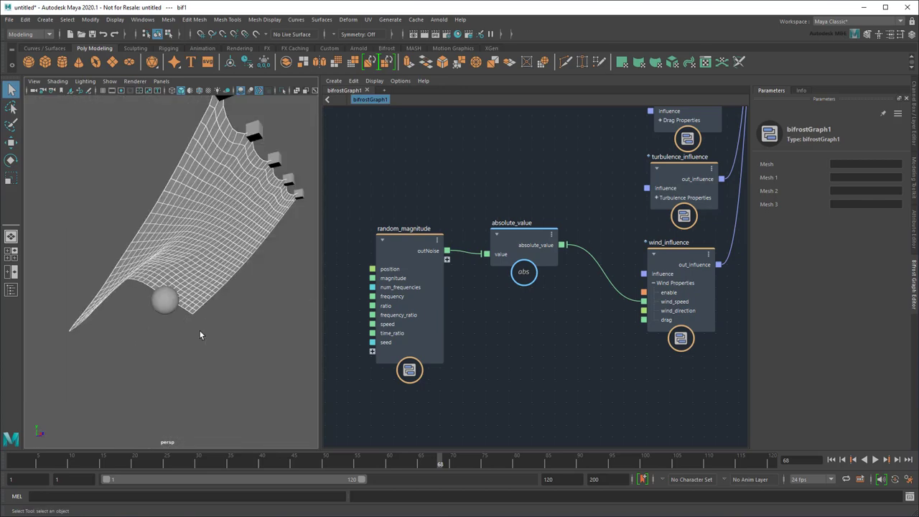
middle_drag(584, 190, 431, 273)
click(499, 265)
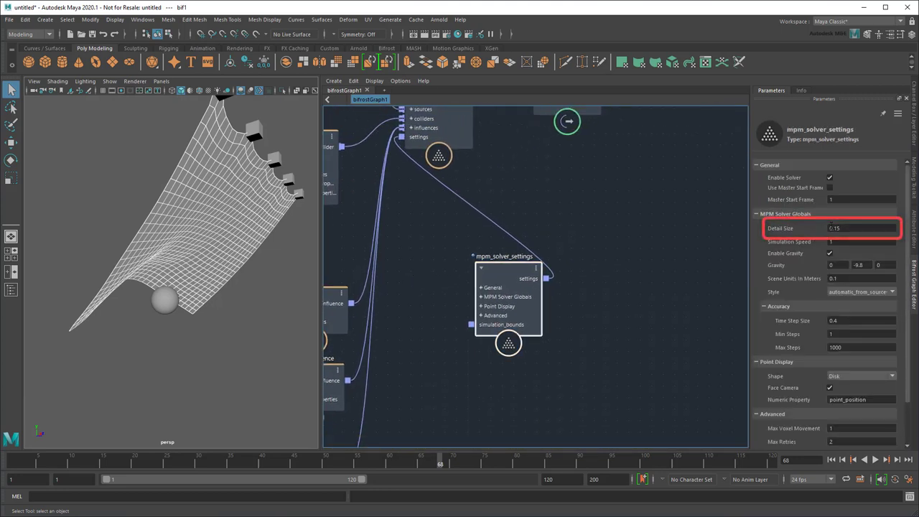
Step: Set the MPM solver Detail Size to 0.025 and rewind to frame 1
click(840, 228)
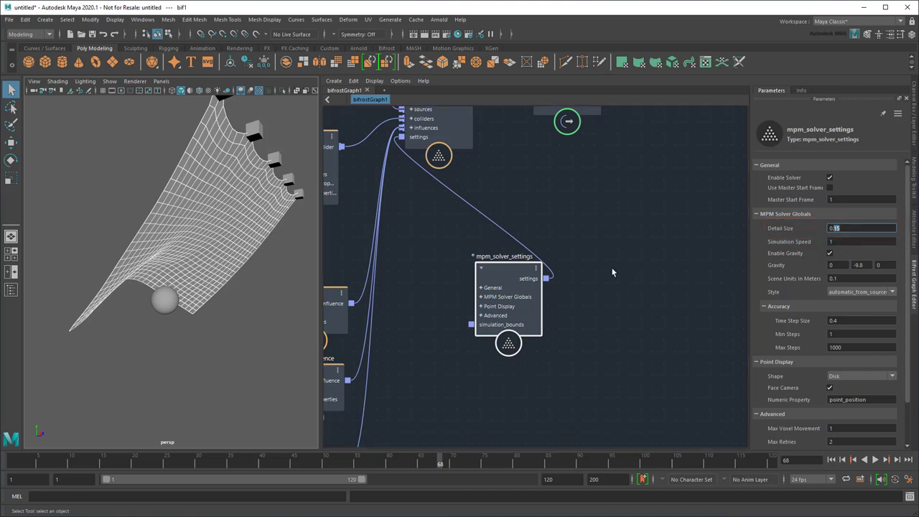
key(Return)
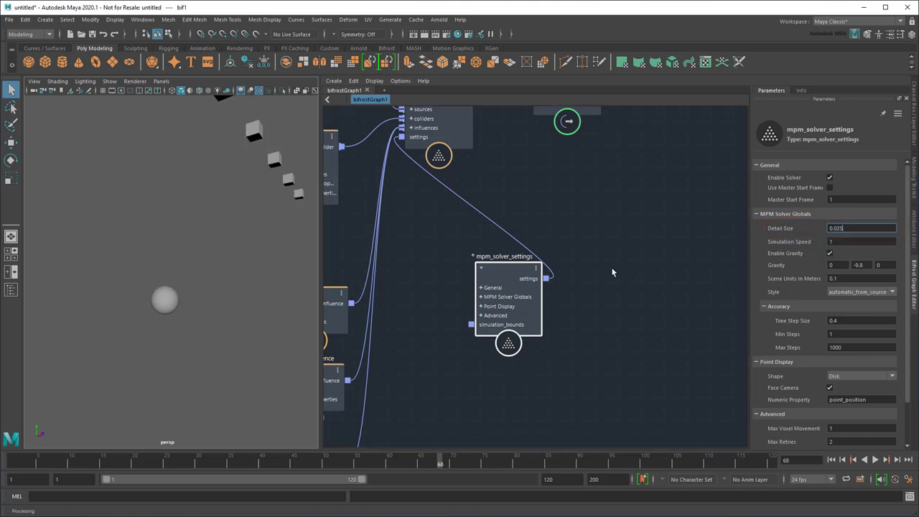
click(832, 460)
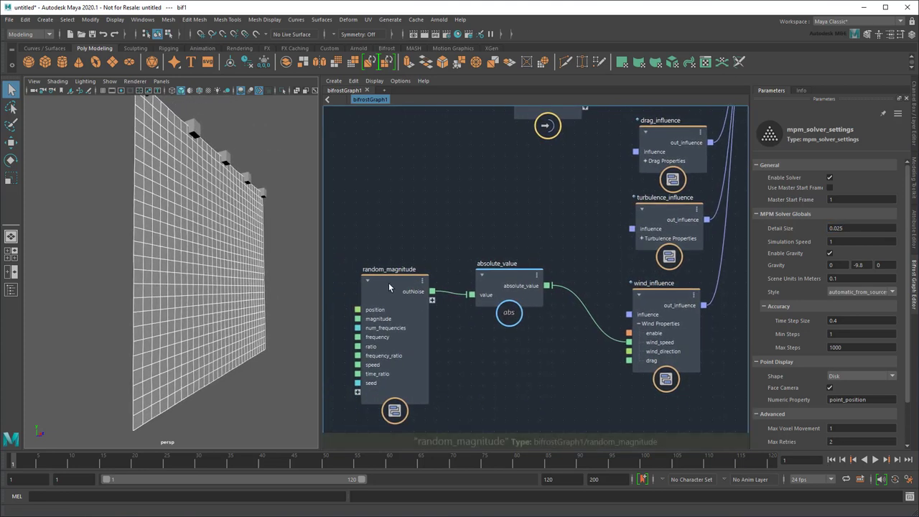
Step: Set random_magnitude Magnitude to 5 and replay to frame 55, inspecting the cloth around the sphere
click(394, 323)
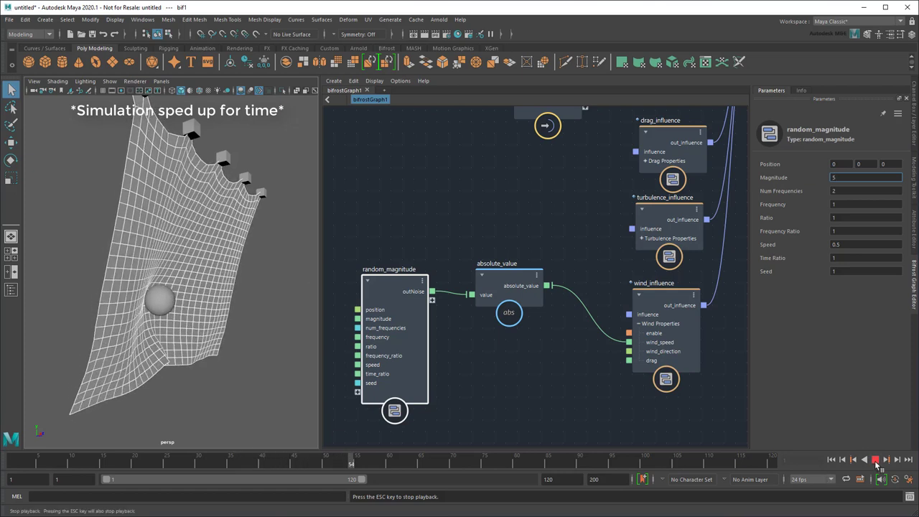
click(875, 460)
scroll(216, 352, up, 10)
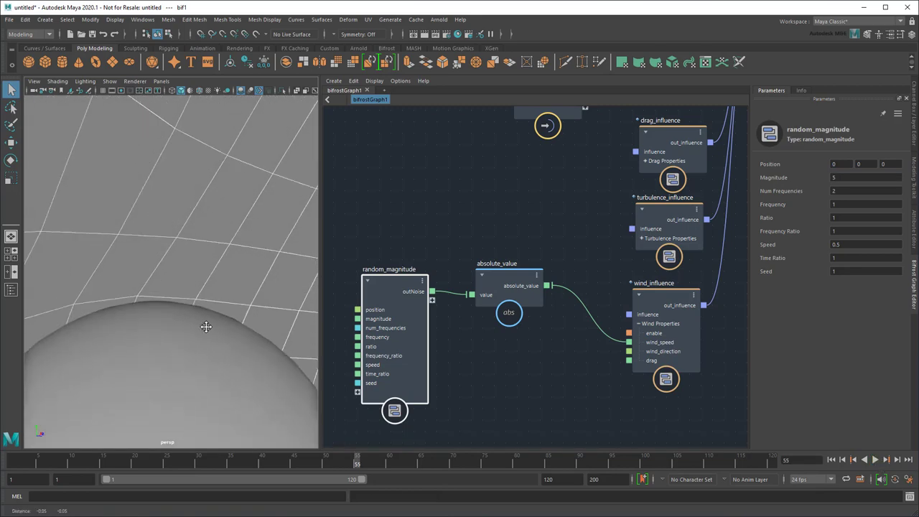
alt+middle_drag(206, 320, 266, 251)
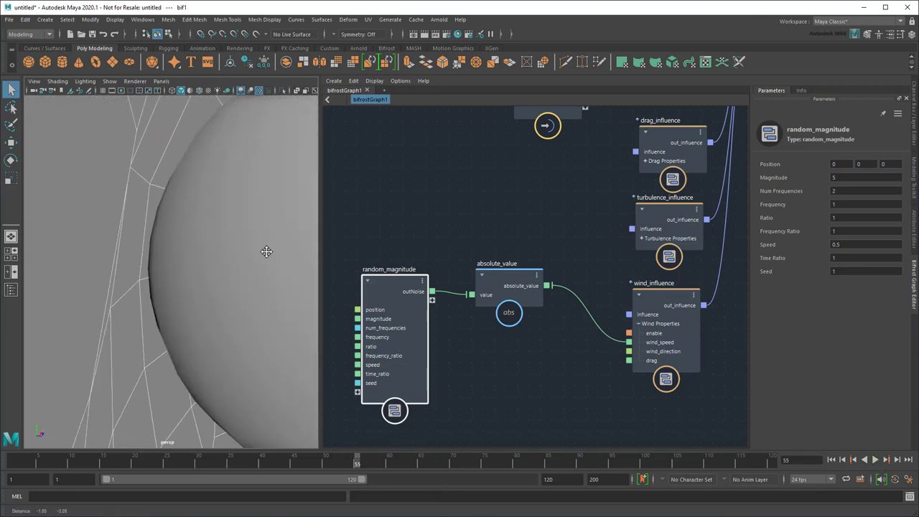
scroll(231, 300, down, 10)
alt+drag(232, 299, 241, 354)
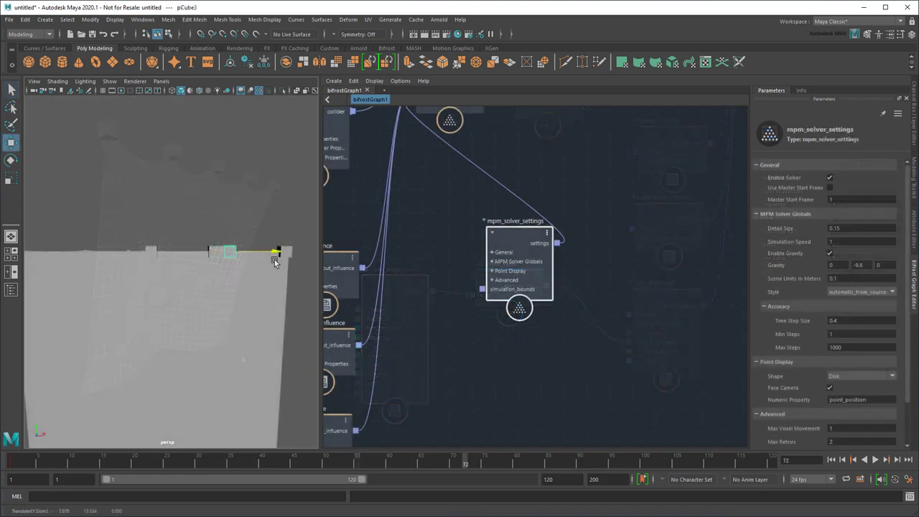
Step: Move the cube and spheres up against the curtain and play the cloth simulation around them
key(s)
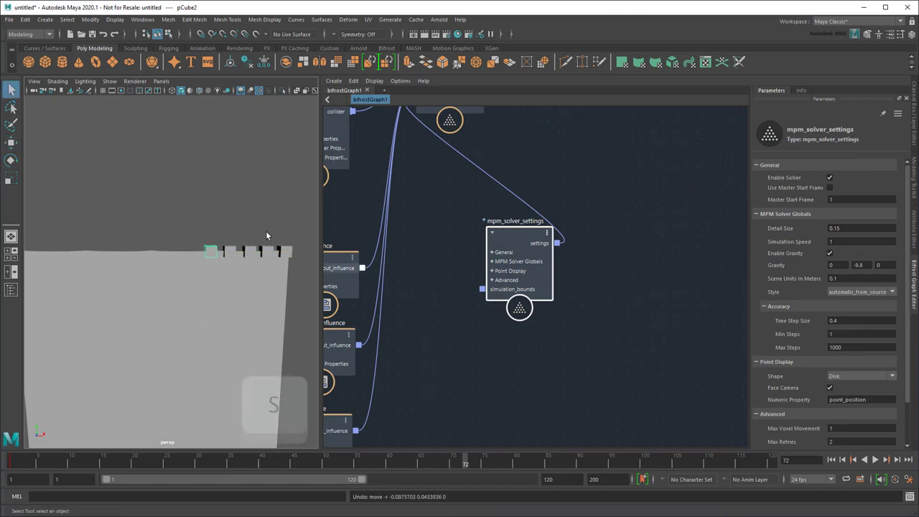
drag(226, 229, 269, 250)
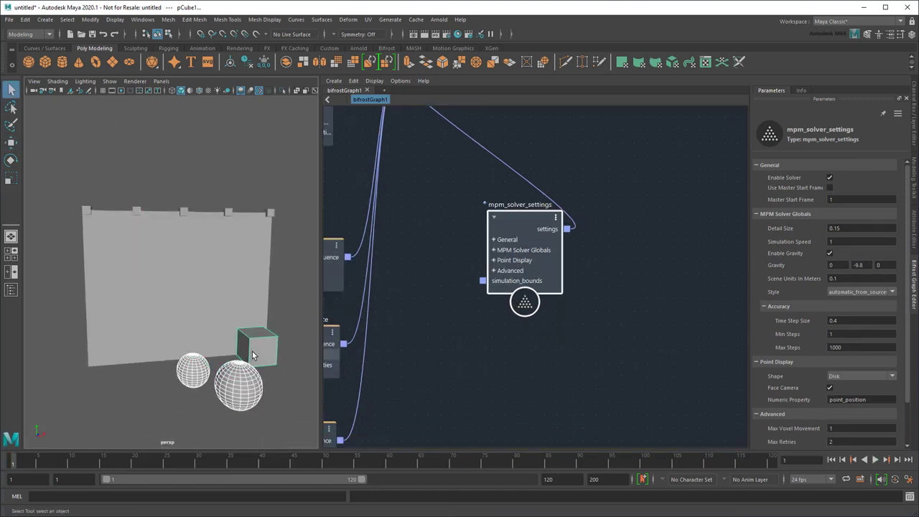
key(w)
drag(252, 352, 202, 316)
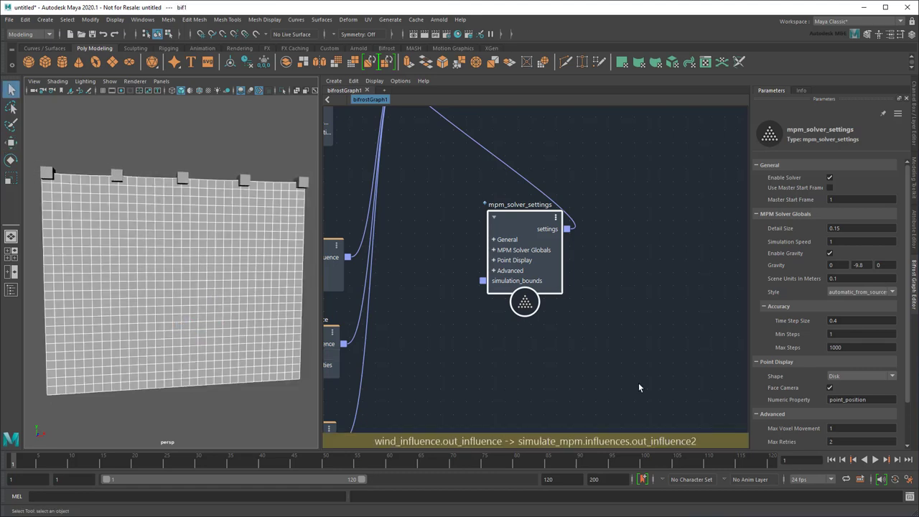
click(875, 460)
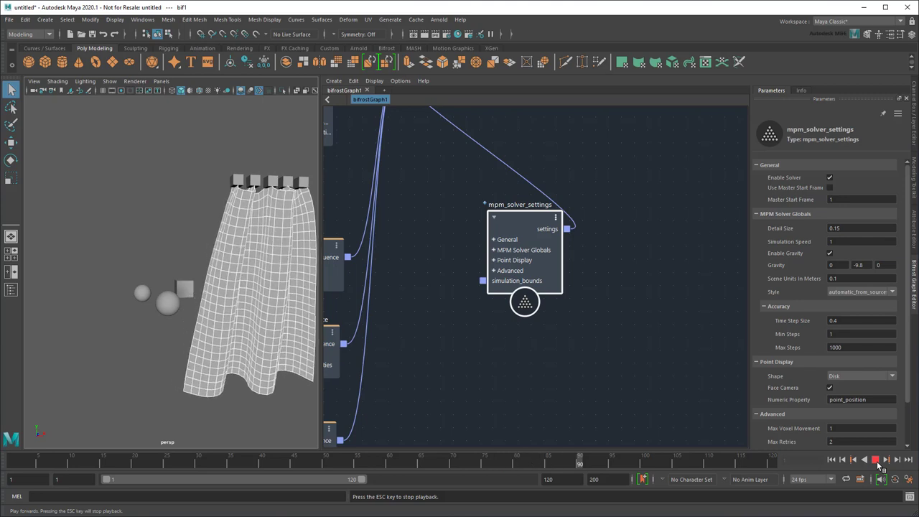
click(876, 460)
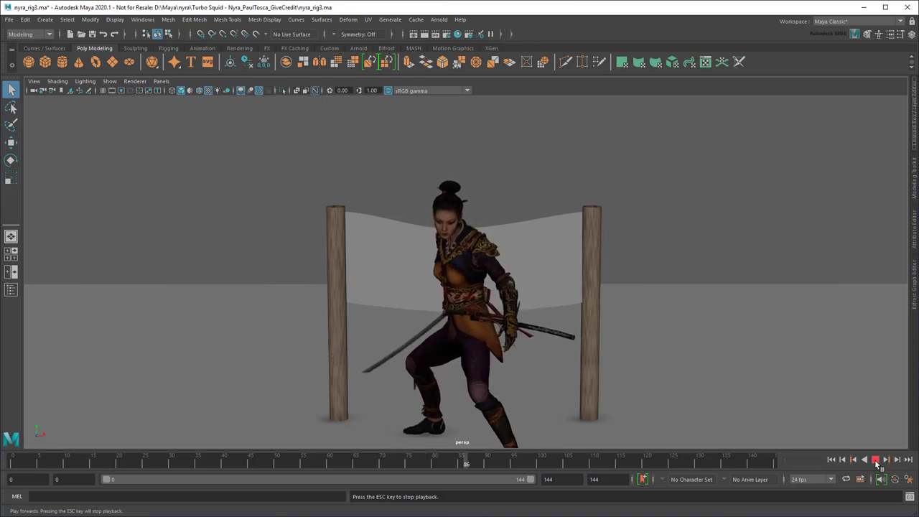
Step: Bring the sword mesh polySurface532 into the Bifrost graph and connect it to the collider geometry
click(876, 464)
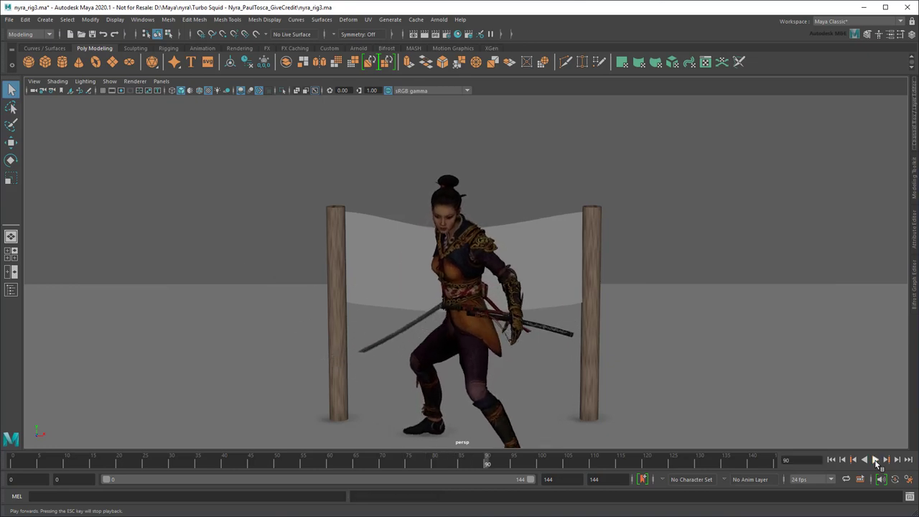
click(914, 304)
click(150, 319)
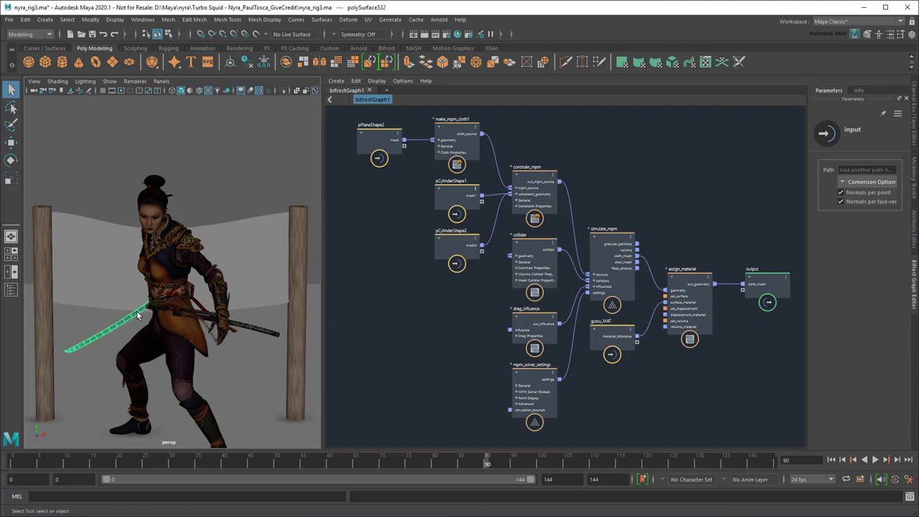
click(10, 289)
click(36, 130)
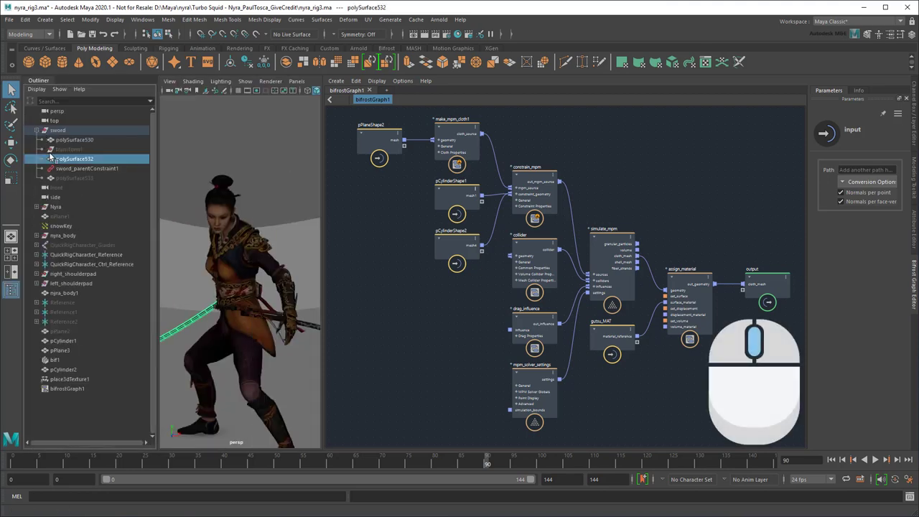
drag(95, 164, 431, 309)
click(10, 290)
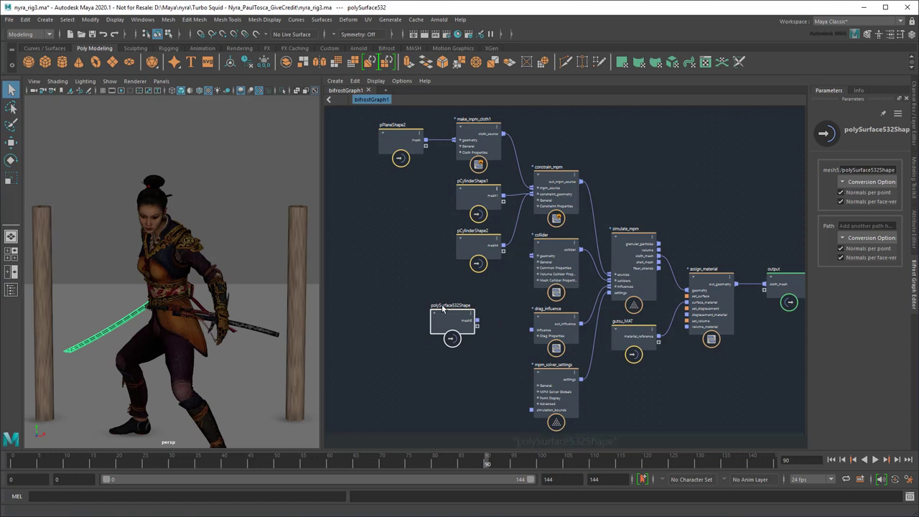
drag(477, 320, 532, 256)
Step: Set the MPM solver Detail Size to 0.05
click(555, 375)
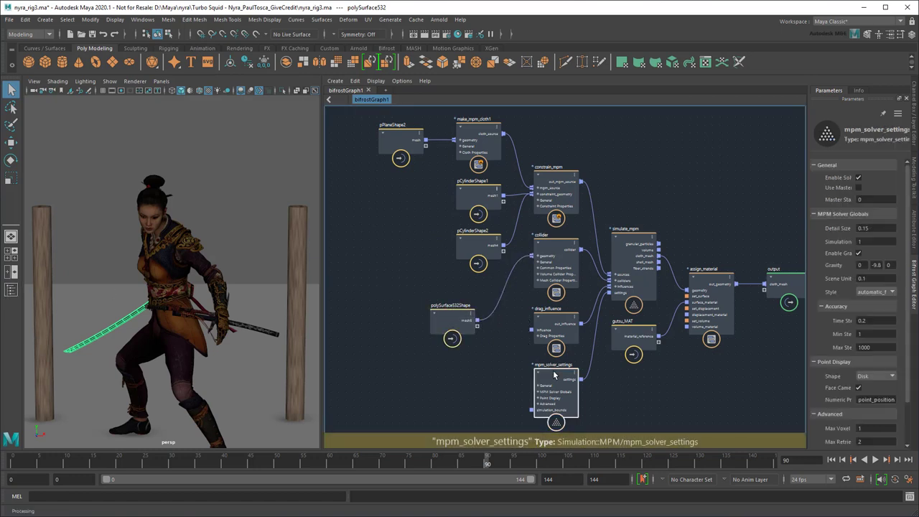
drag(766, 284, 742, 282)
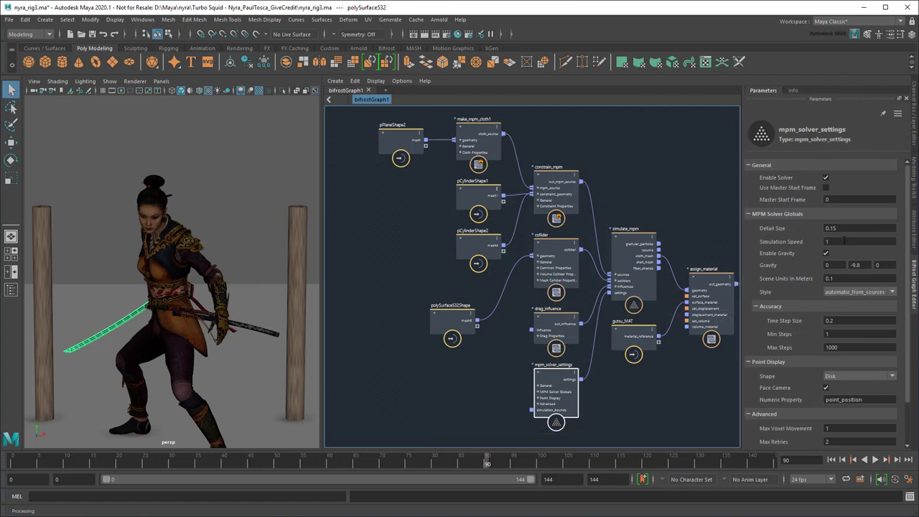
text(0.05)
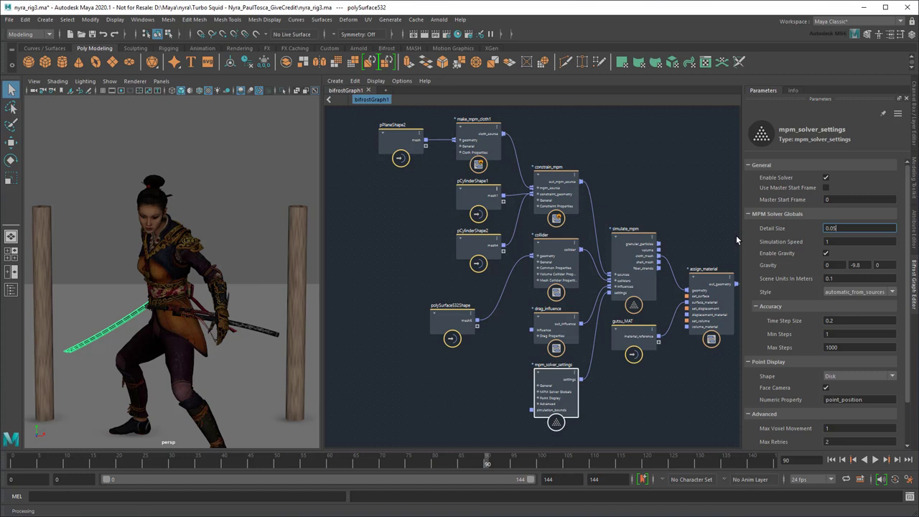
Step: Enable Use Master Start Frame at 55, then replay from the start to watch the katana strike the banner
click(826, 187)
click(814, 200)
text(55)
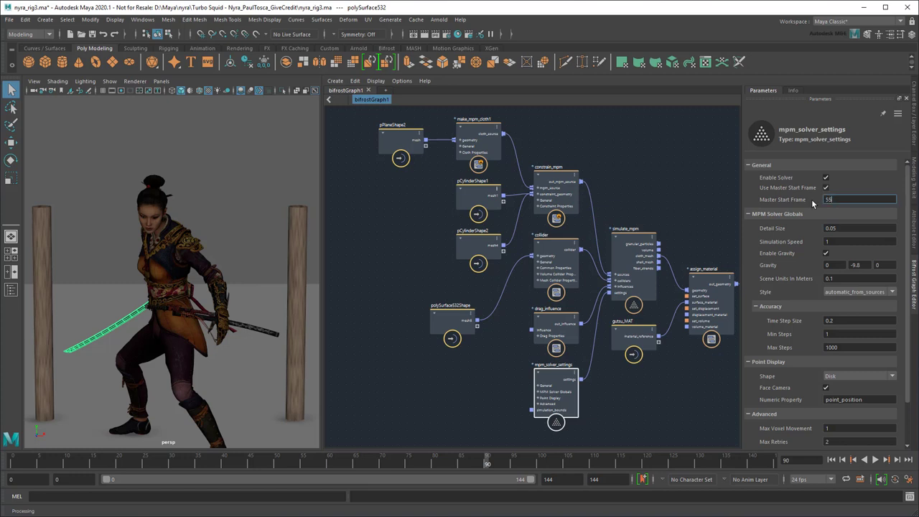
click(831, 459)
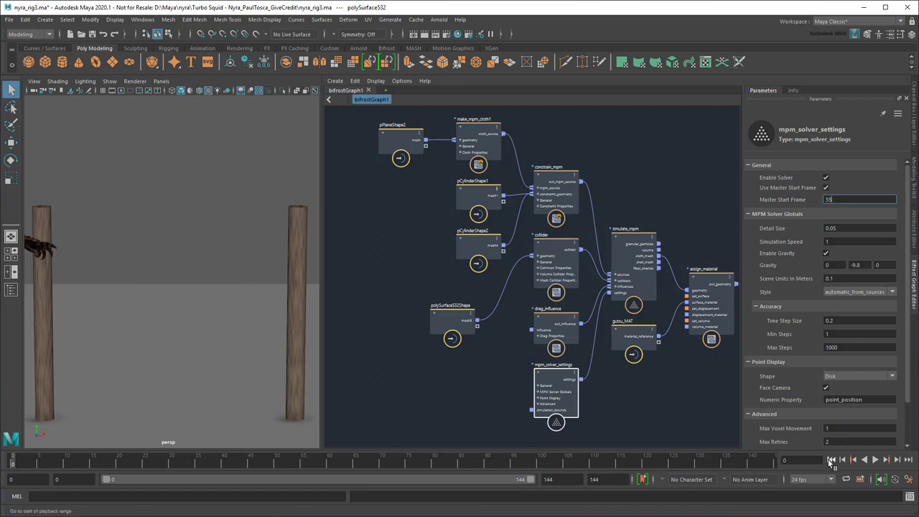
click(875, 460)
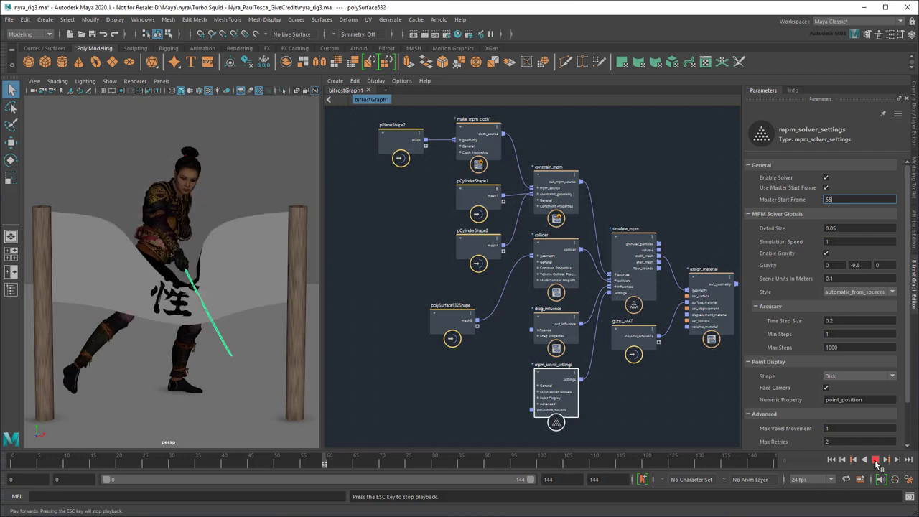
Step: Set make_mpm_cloth Failure Post Process to subdivide_and_split and Failure Stretch to 1.25, then replay
click(875, 460)
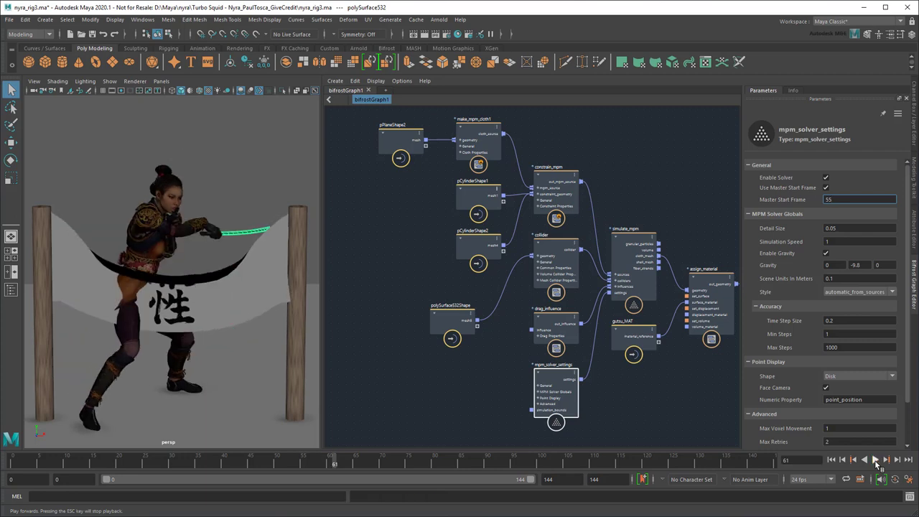
click(475, 134)
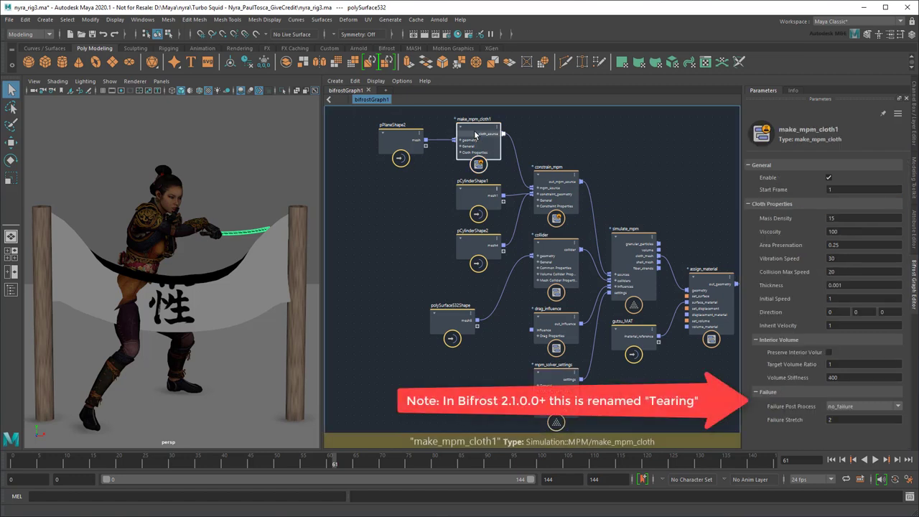
click(898, 407)
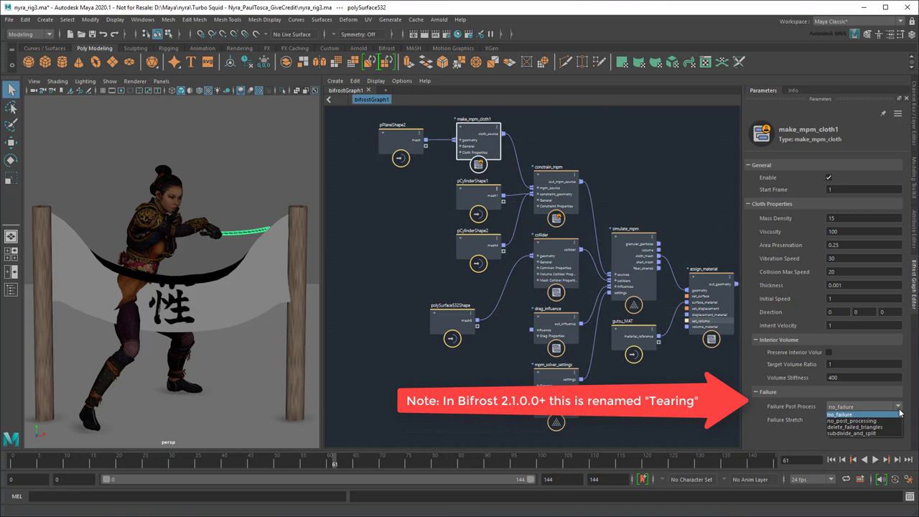
click(891, 438)
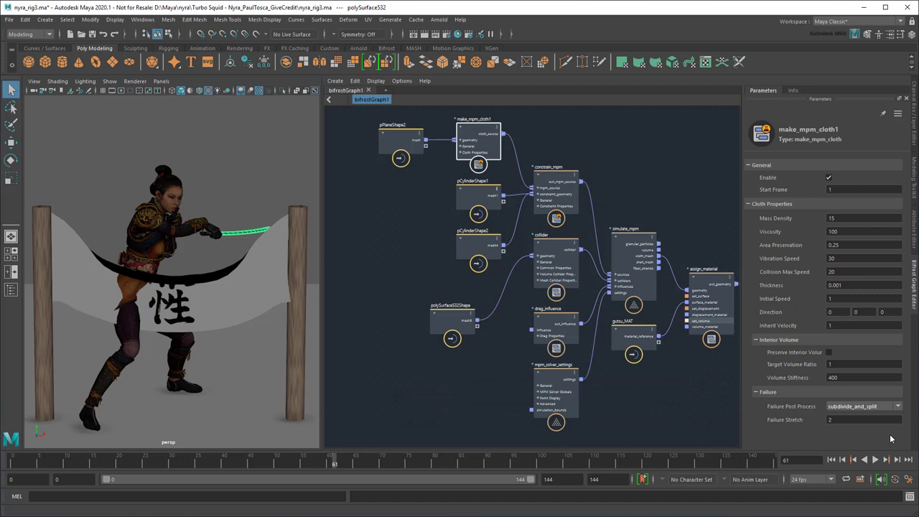
click(833, 420)
text(1.25)
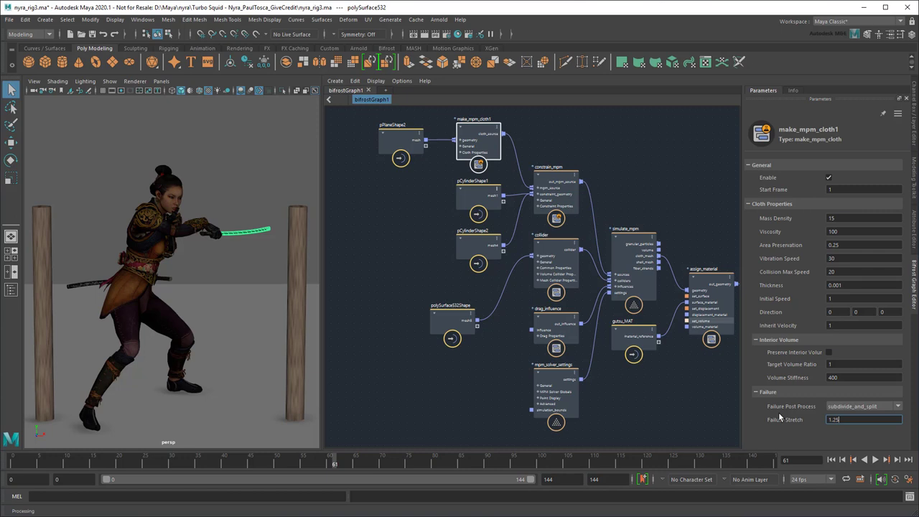
click(832, 460)
click(875, 463)
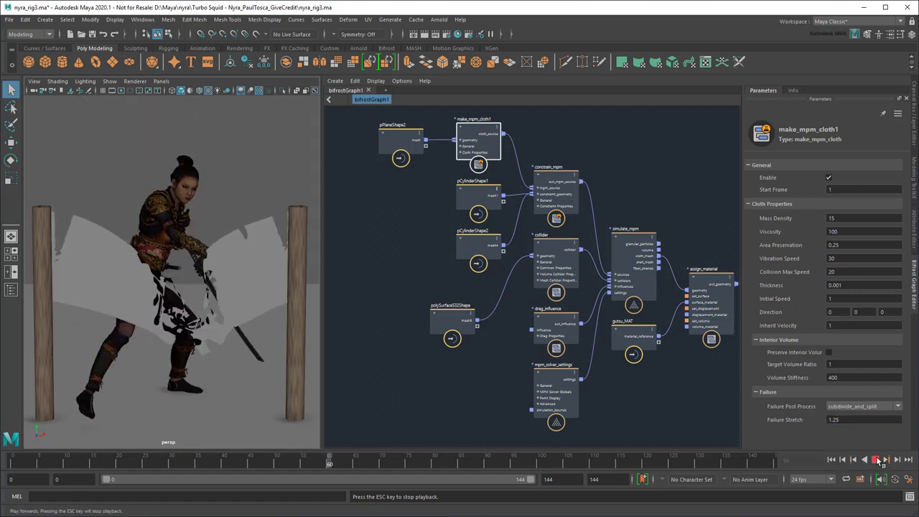
Step: Set the cloth banner's Failure Stretch back to 2 from the first frame
click(878, 460)
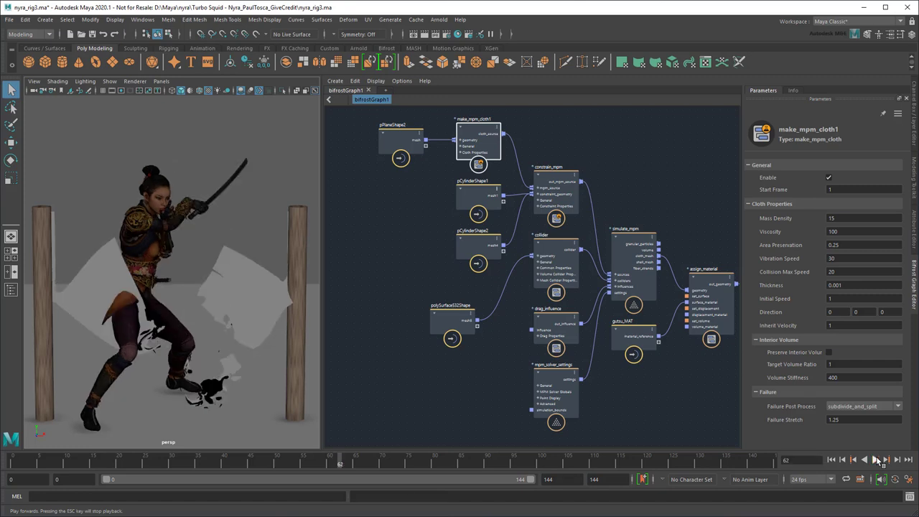
click(282, 316)
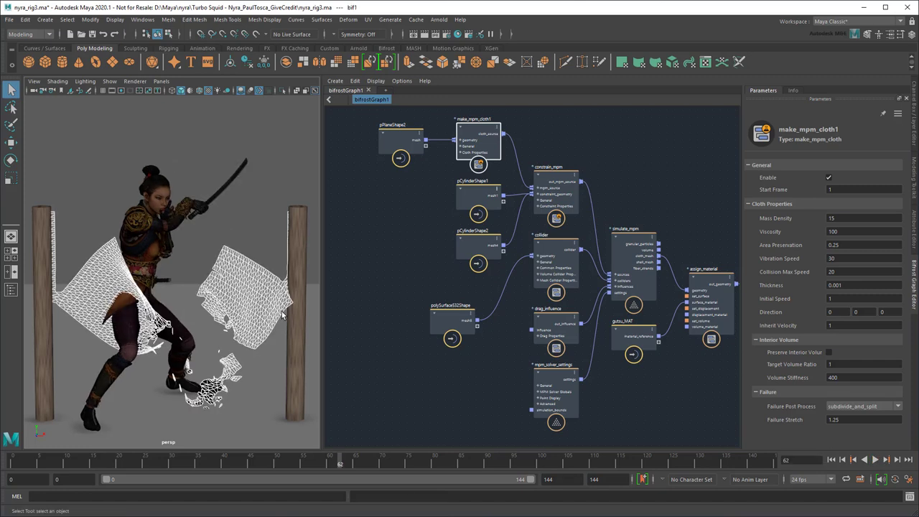
click(831, 459)
click(858, 420)
text(2)
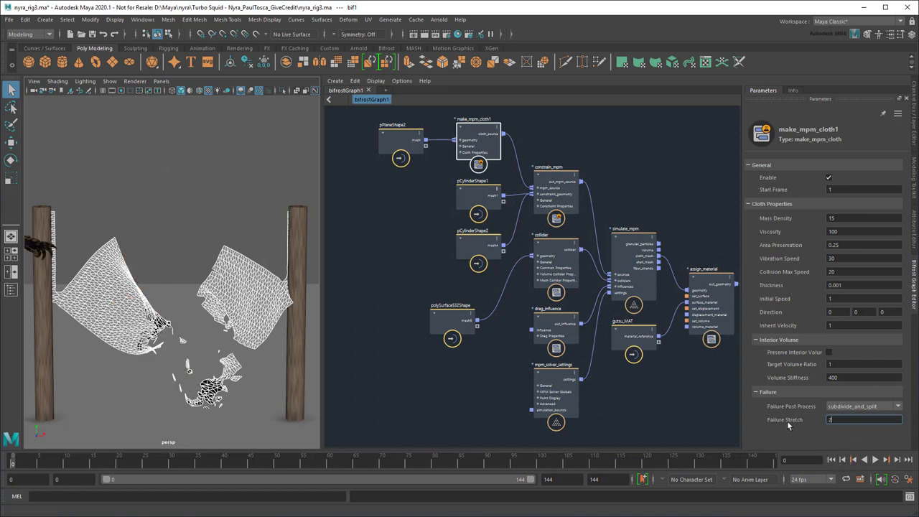
key(Return)
click(897, 460)
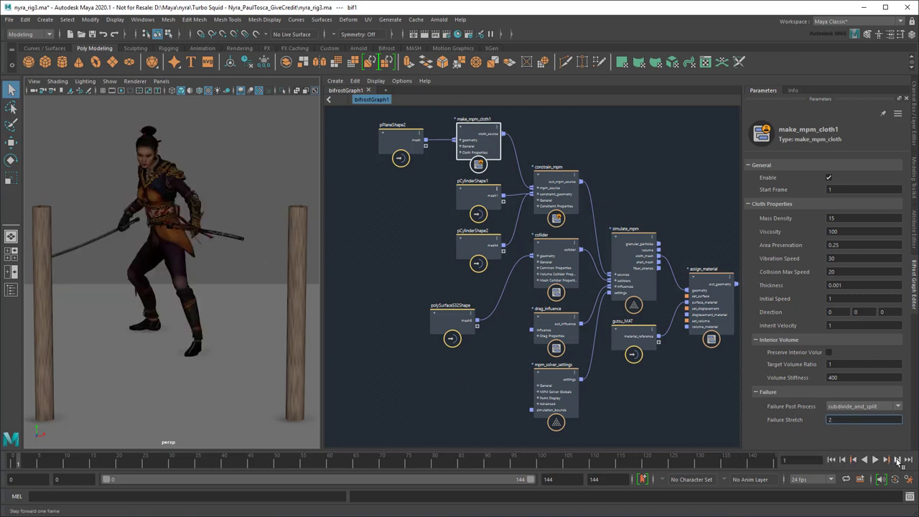
Step: Add the body mesh nyra_body1 to the Bifrost graph as a collider and close the graph editor
click(181, 247)
click(11, 288)
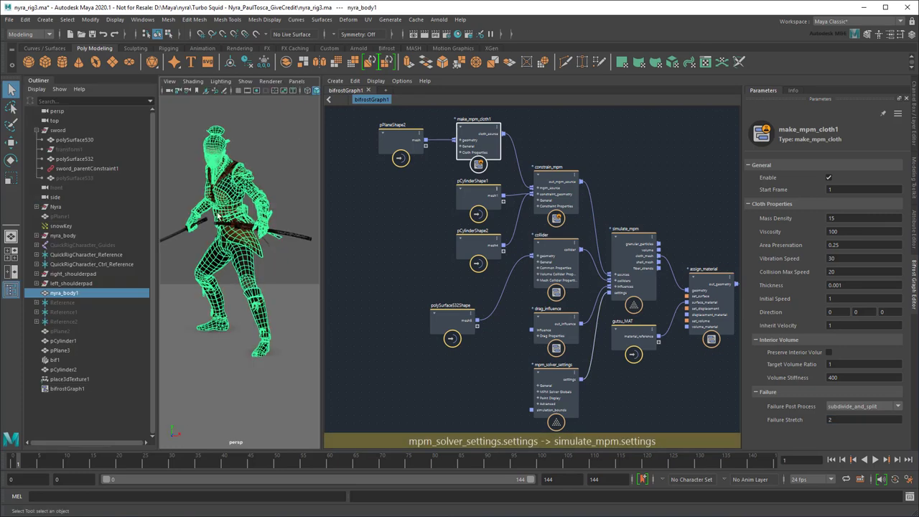
drag(54, 294, 532, 255)
click(11, 289)
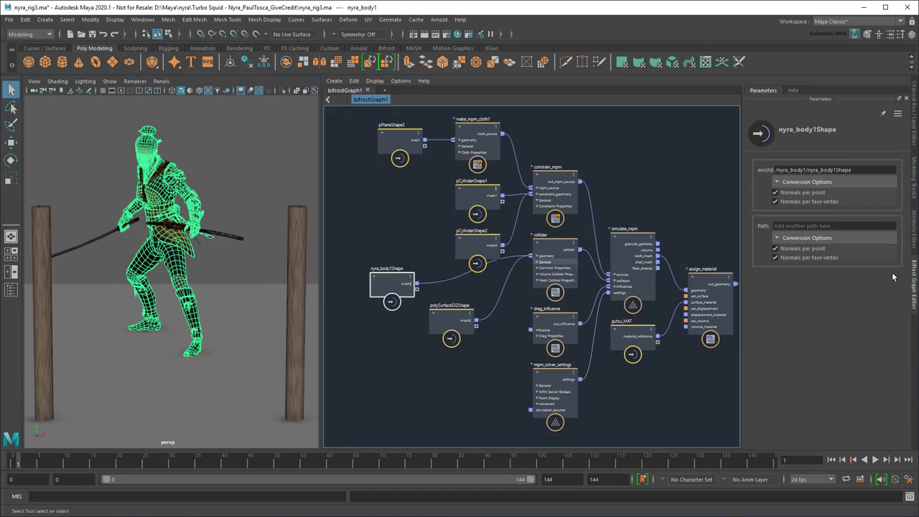
click(915, 281)
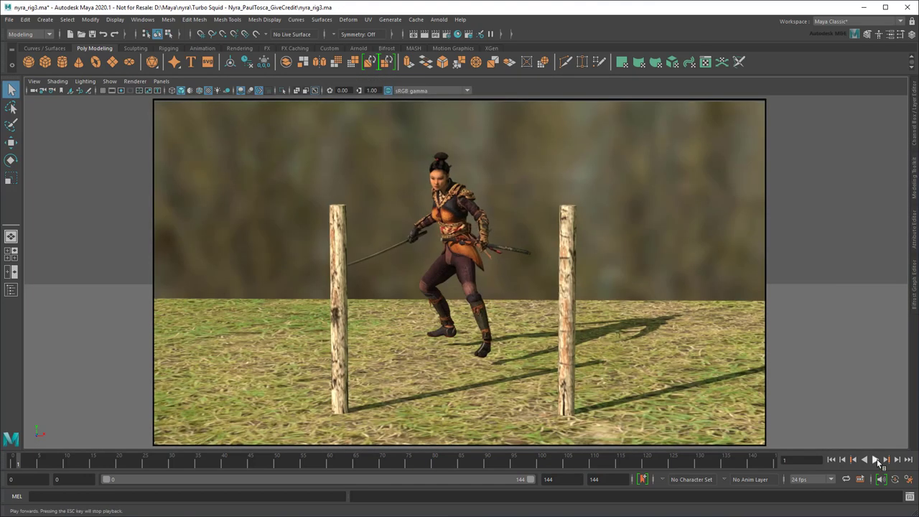
Step: Play the final textured simulation to frame 76, showing the banner sliced apart by the katana
click(876, 460)
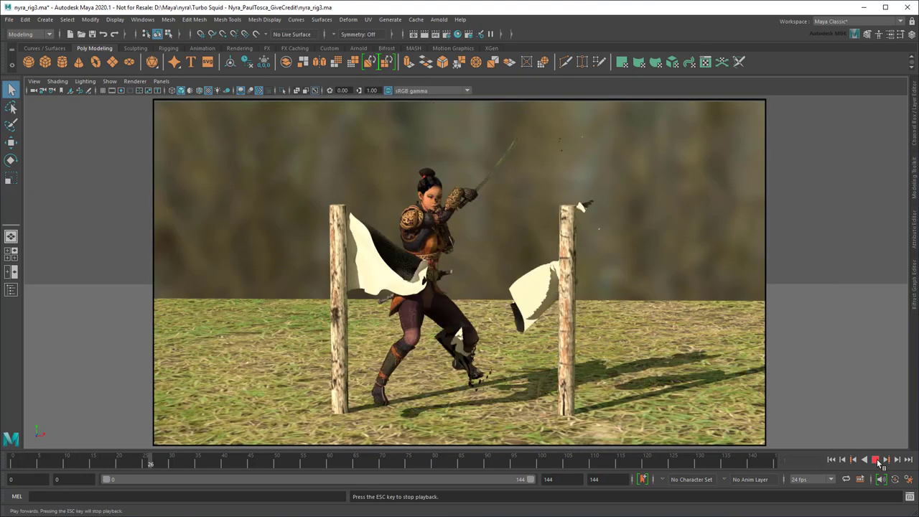
click(878, 460)
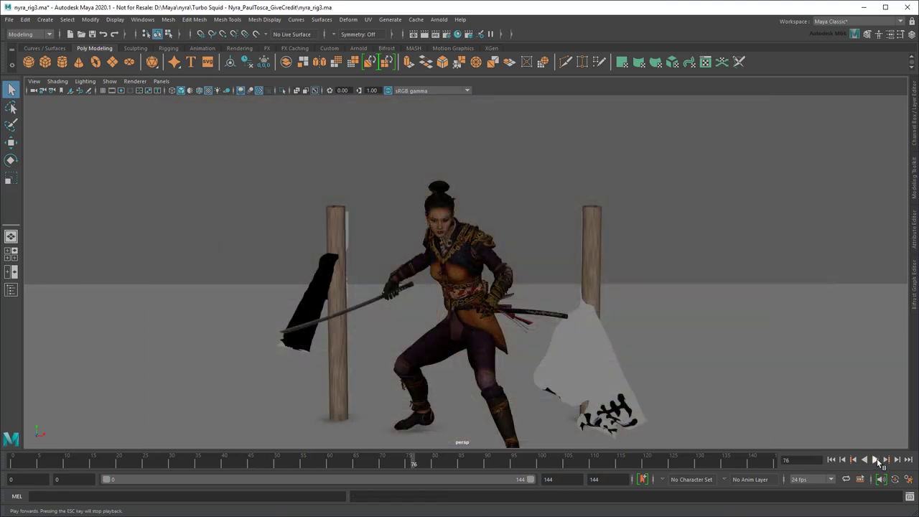